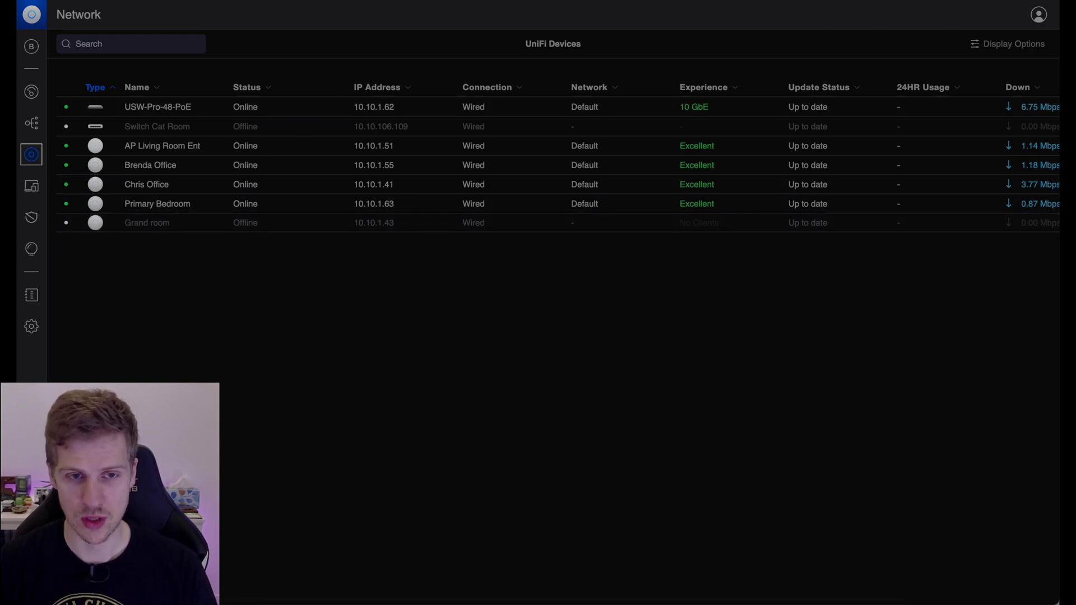
# Step: Search Spotlight for 'network', open the Network preference pane, and drag its window right
pyautogui.press('super+space')
pyautogui.write('set')
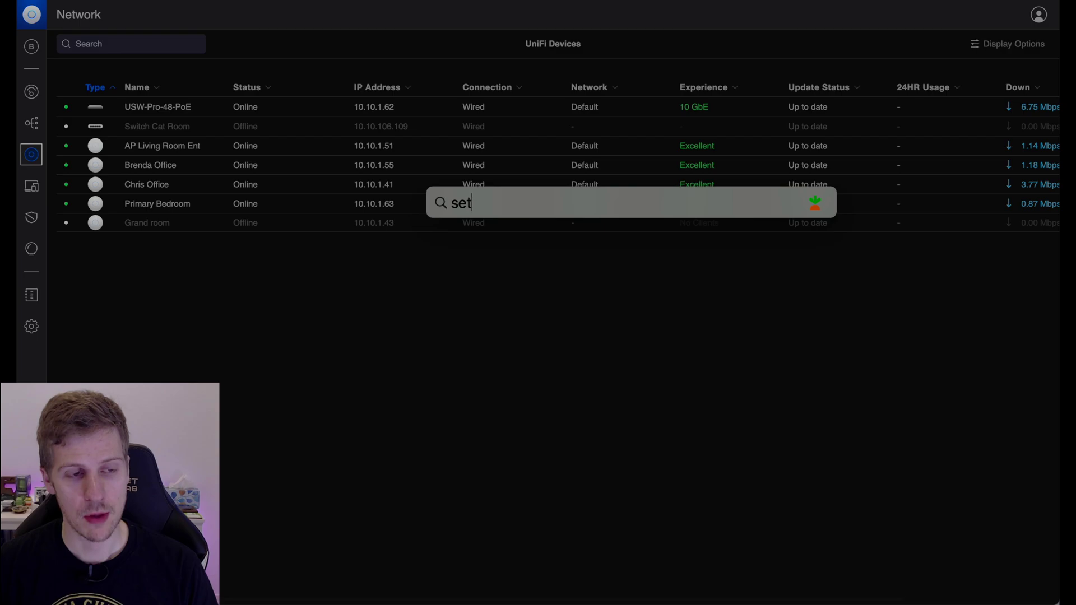
pyautogui.write('ting')
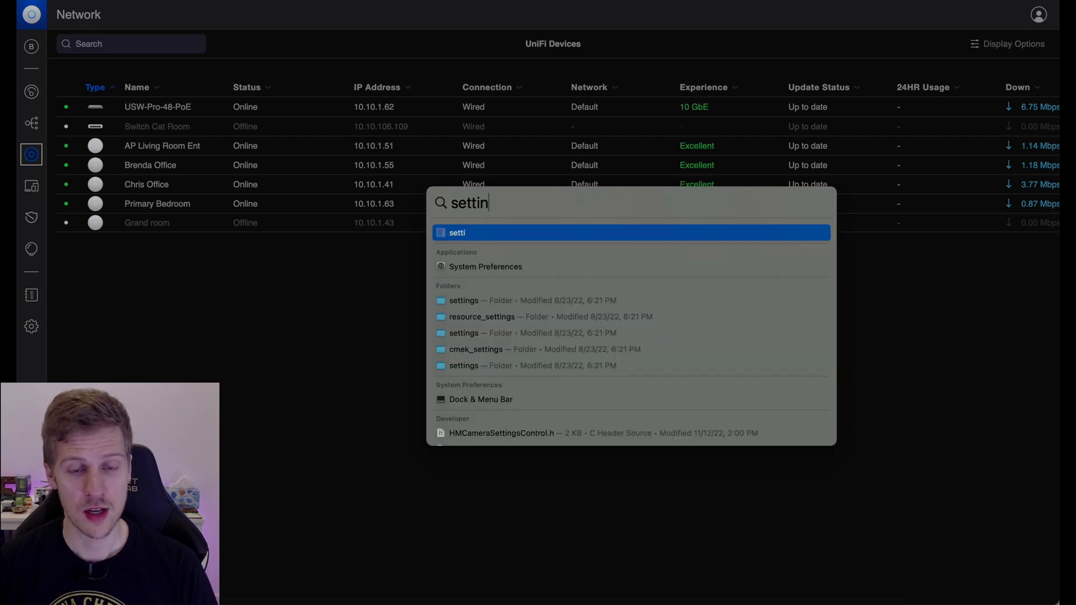
pyautogui.press('BackSpace')
pyautogui.press('BackSpace')
pyautogui.press('BackSpace')
pyautogui.press('BackSpace')
pyautogui.press('BackSpace')
pyautogui.press('BackSpace')
pyautogui.press('BackSpace')
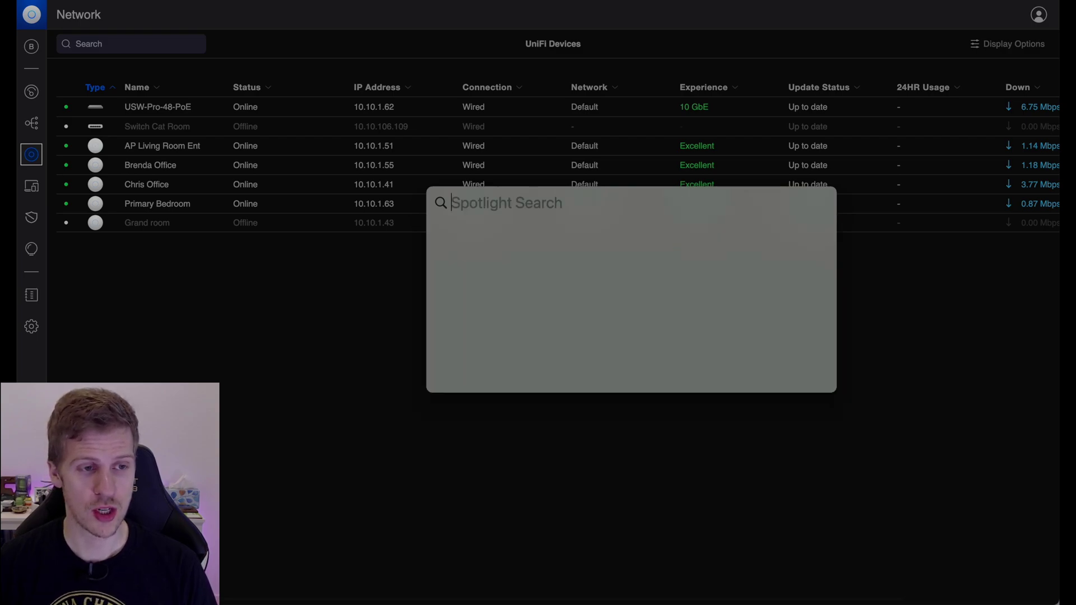
pyautogui.write('network')
pyautogui.press('Escape')
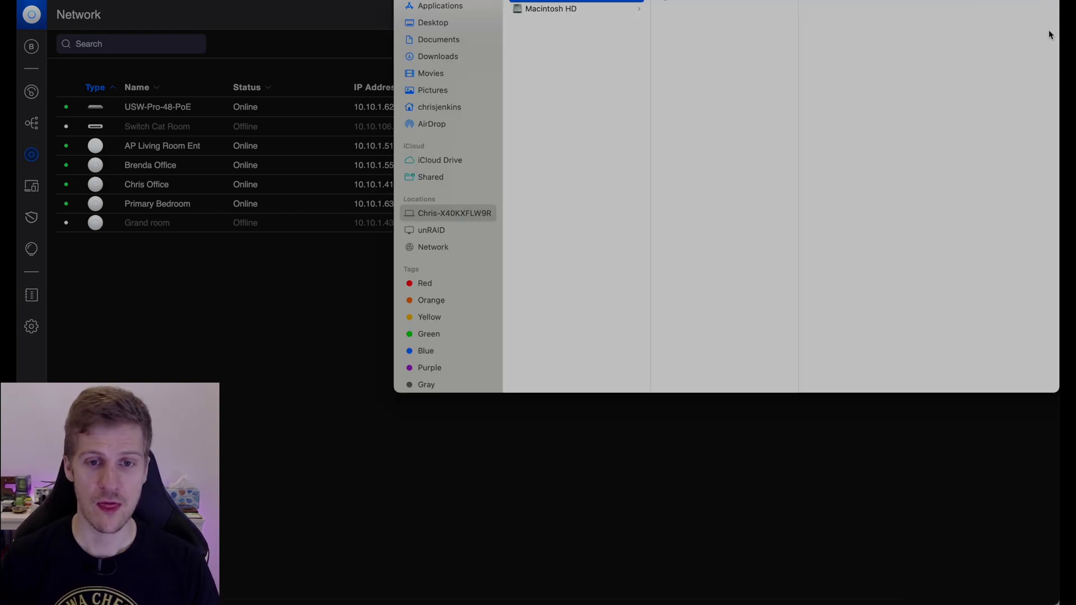
pyautogui.press('super+w')
pyautogui.press('super+space')
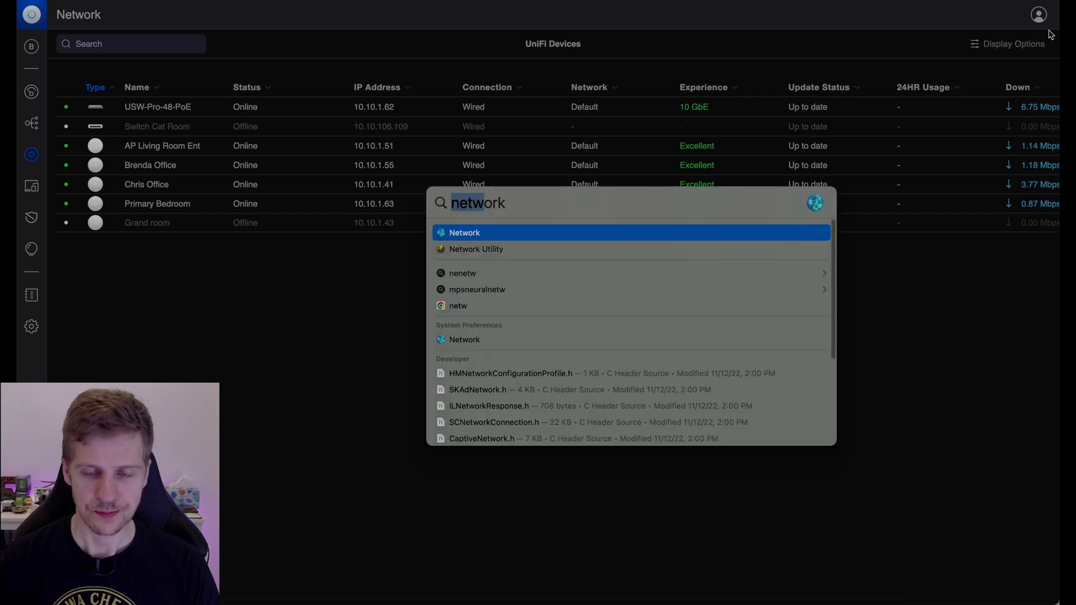
pyautogui.press('Down')
pyautogui.press('Down')
pyautogui.press('Down')
pyautogui.press('Down')
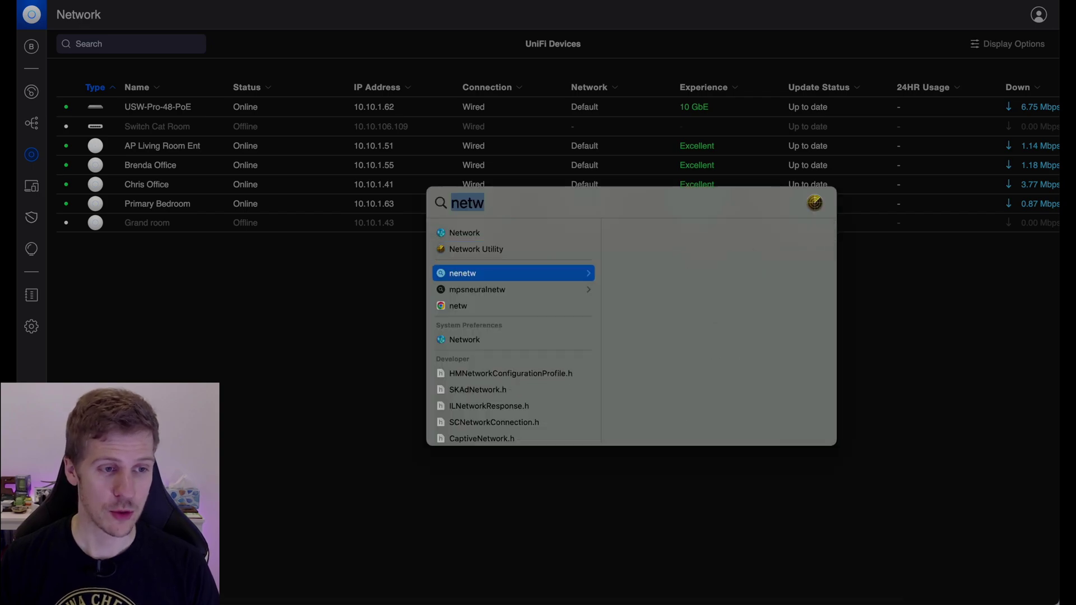
pyautogui.press('Down')
pyautogui.press('Down')
pyautogui.press('Up')
pyautogui.press('Return')
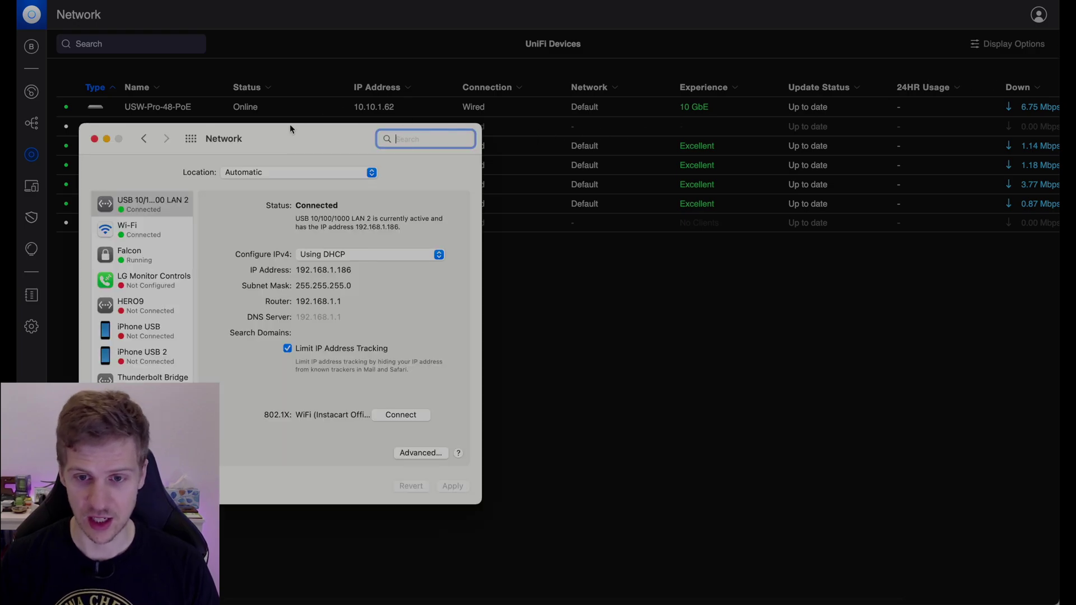
pyautogui.moveTo(272, 140); pyautogui.dragTo(367, 141)
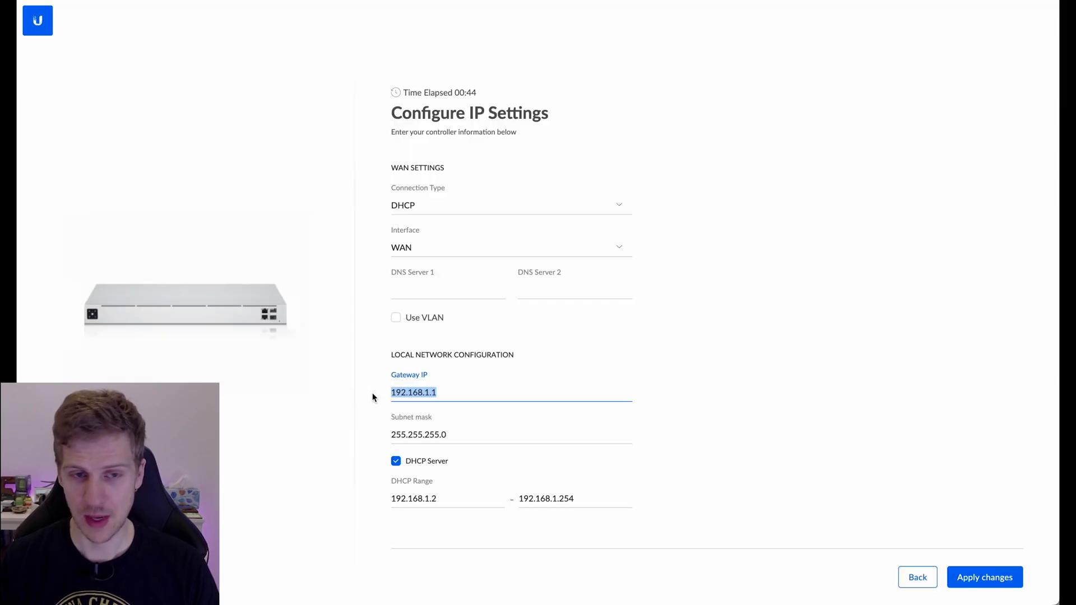
# Step: Start replacing the Gateway IP 192.168.1.1 with the 10.10.1.1 address
pyautogui.write('10')
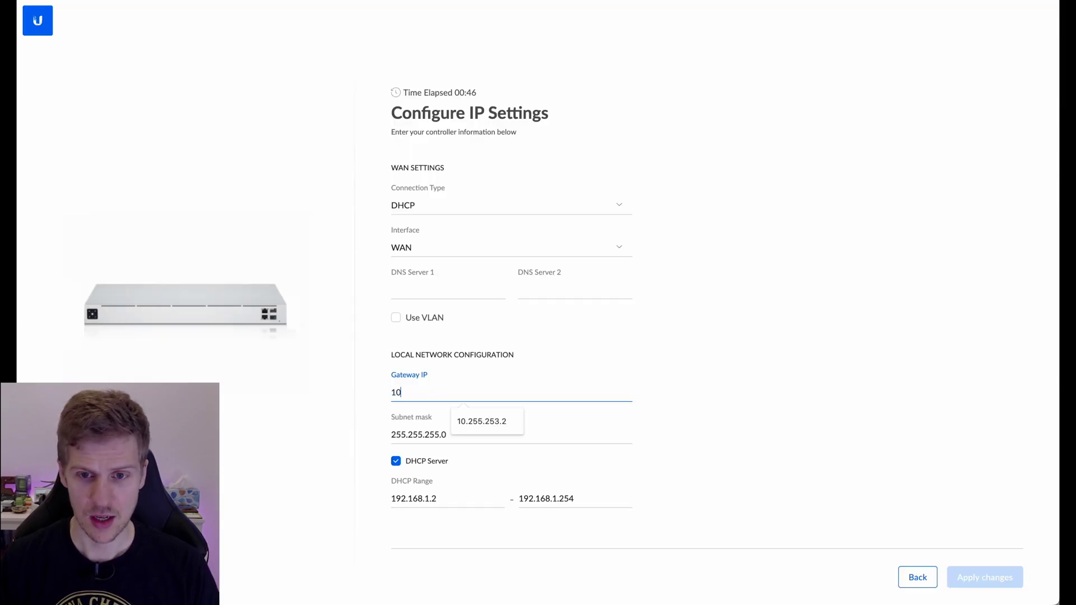
pyautogui.write('.1')
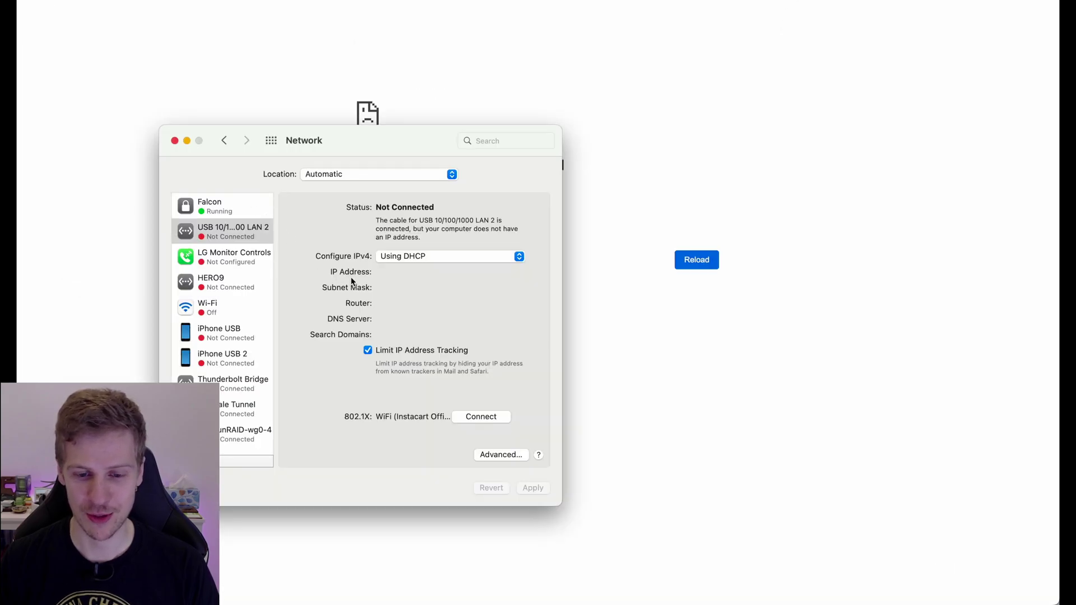
# Step: Close the Network preferences window and proceed past the browser warning to 10.10.1.1
pyautogui.press('super+w')
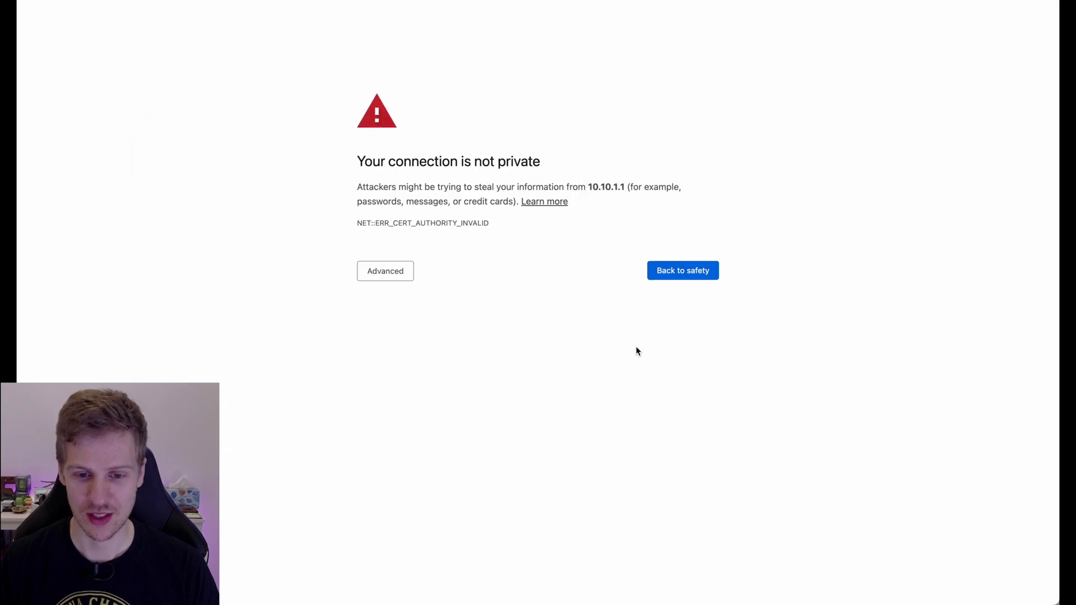
pyautogui.click(401, 281)
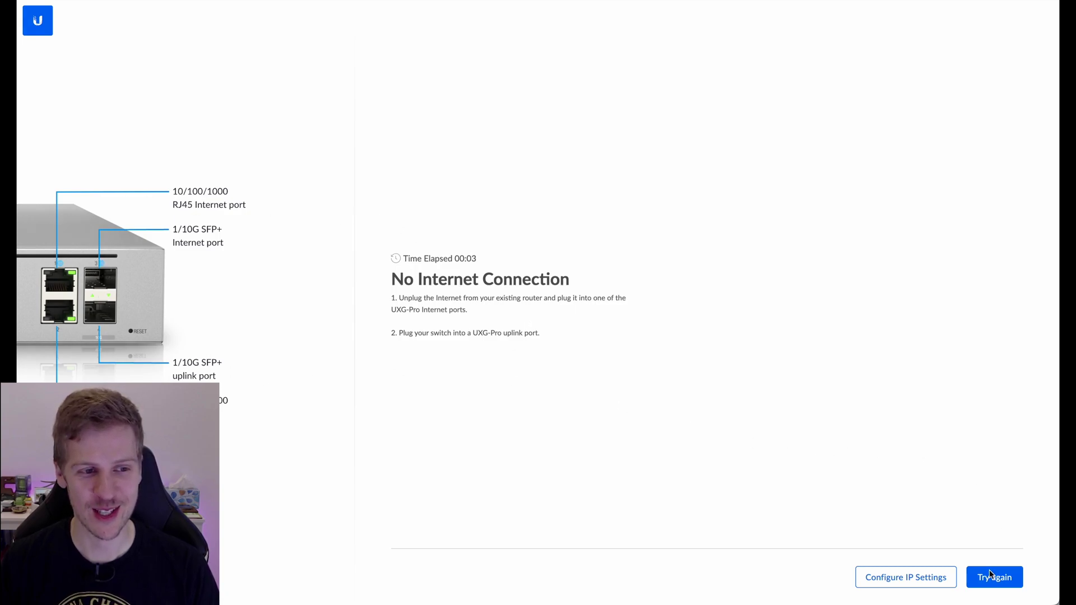
# Step: In Configure IP Settings, change the Gateway IP to 10.10.2.1
pyautogui.click(920, 587)
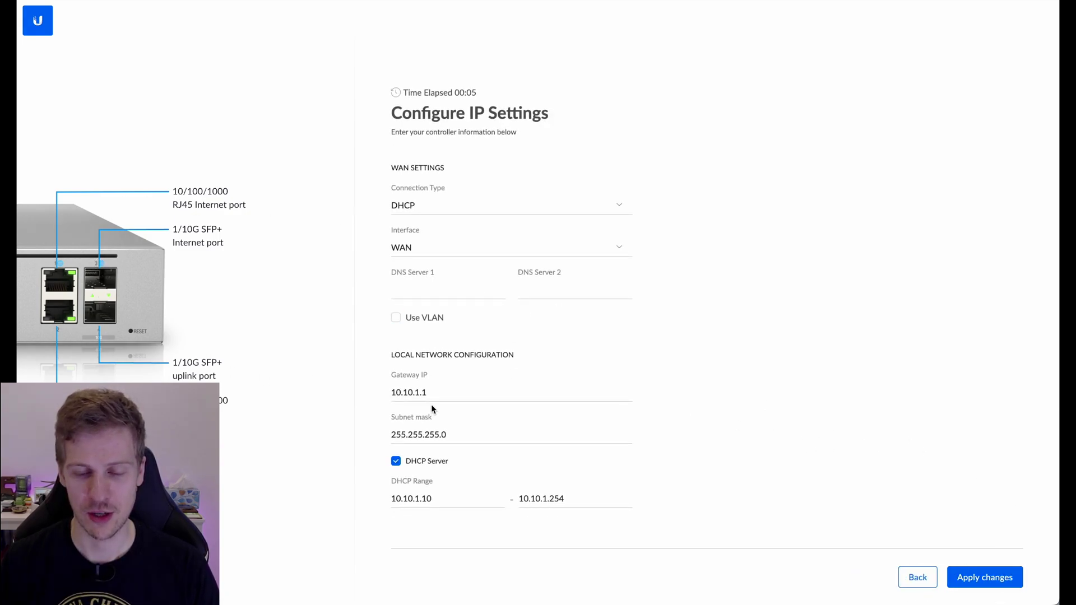
pyautogui.click(424, 390)
pyautogui.press('Right')
pyautogui.press('Right')
pyautogui.press('Right')
pyautogui.press('Right')
pyautogui.press('Right')
pyautogui.press('BackSpace')
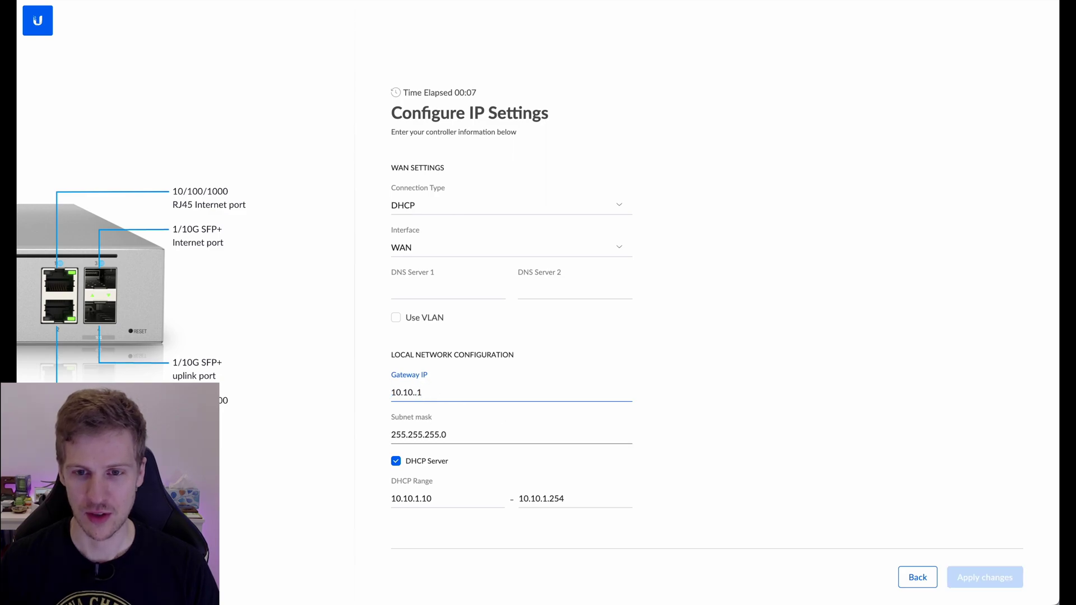
# Step: Set the DHCP range to 10.10.2.10 through 10.10.2.254
pyautogui.click(448, 498)
pyautogui.press('Left')
pyautogui.press('Left')
pyautogui.press('Left')
pyautogui.press('BackSpace')
pyautogui.write('2')
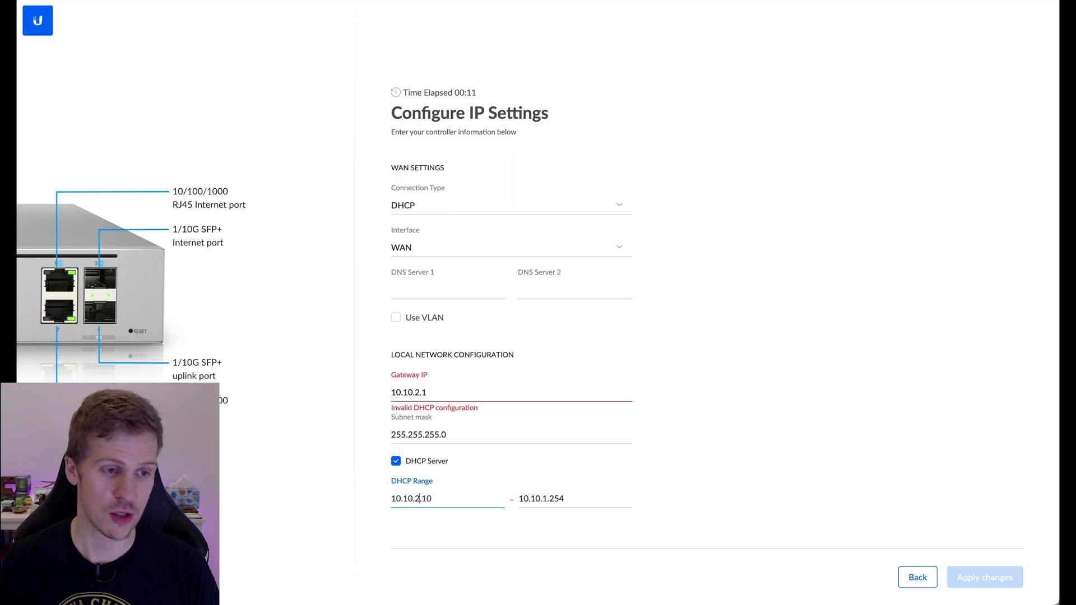
pyautogui.click(582, 503)
pyautogui.press('Home')
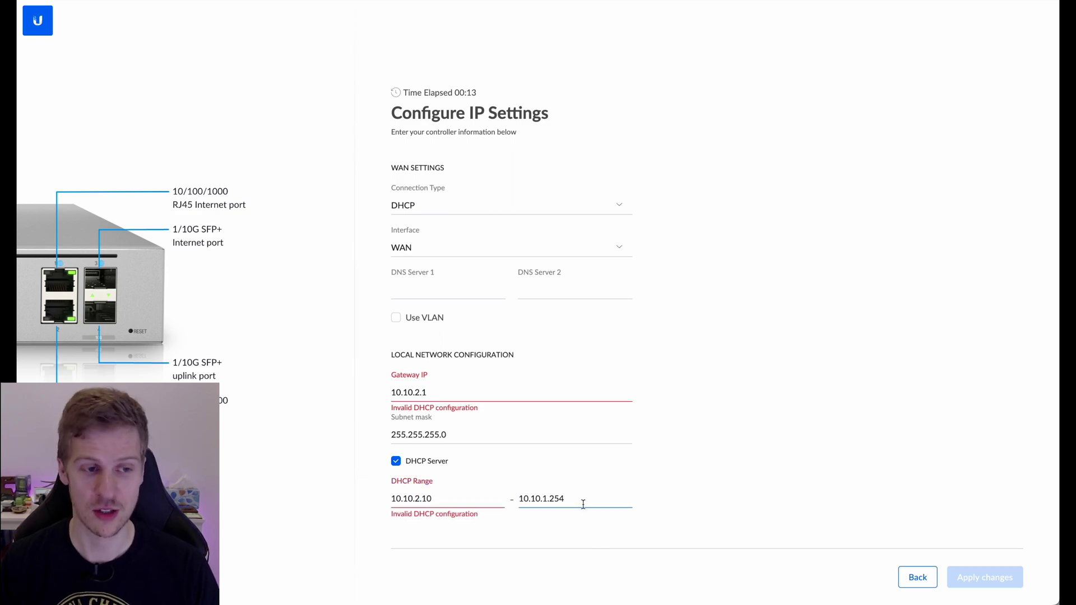
pyautogui.press('Right')
pyautogui.press('Right')
pyautogui.press('Right')
pyautogui.press('Right')
pyautogui.press('Right')
pyautogui.press('Right')
pyautogui.press('Right')
pyautogui.press('BackSpace')
pyautogui.write('2')
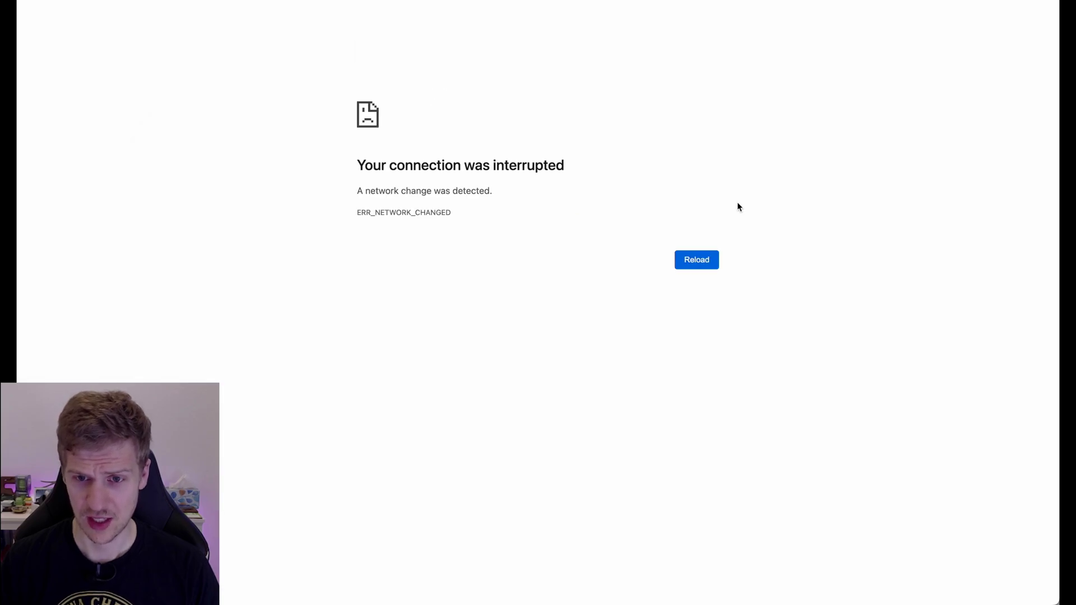
# Step: Check the Mac's new 10.10.2.128 address in System Preferences, then return to the wizard
pyautogui.press('super+Tab')
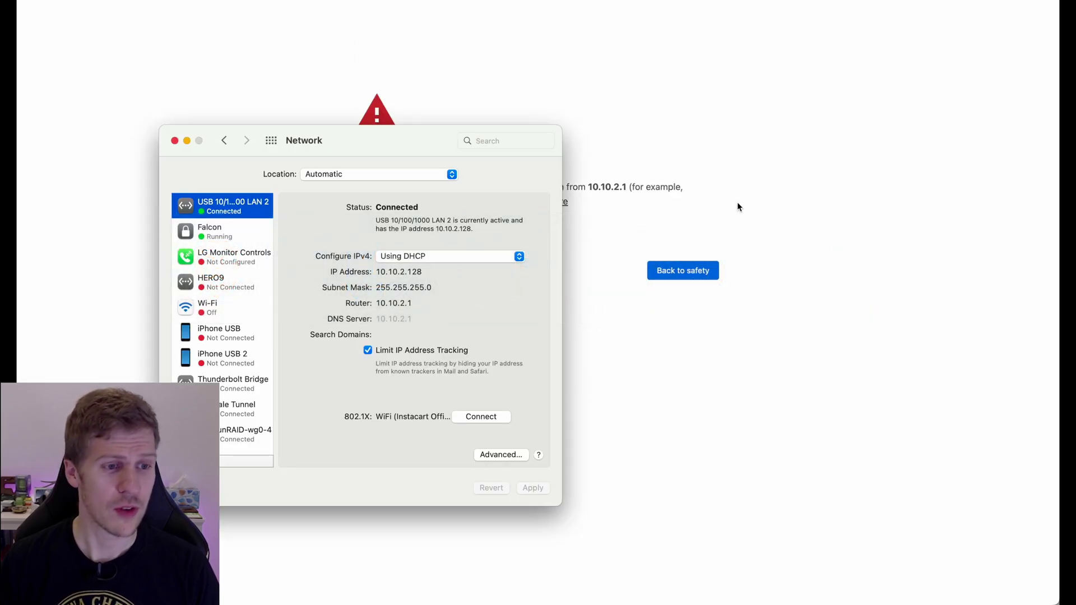
pyautogui.press('super+Tab')
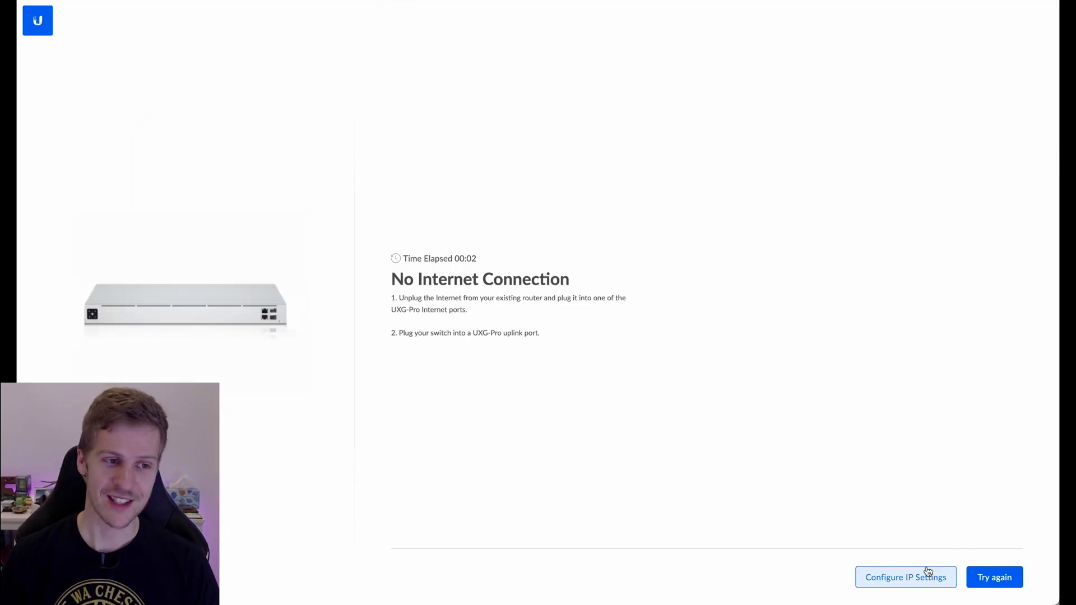
# Step: Retry the internet check, then sign in to UI.com with the autofilled email, password and 2FA code
pyautogui.click(974, 581)
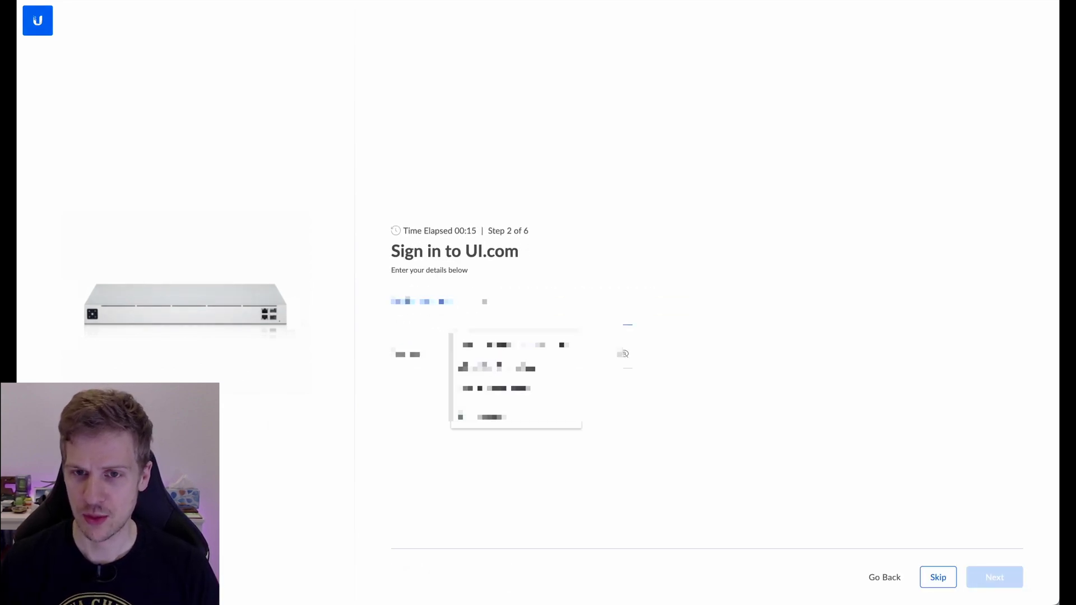
pyautogui.click(495, 342)
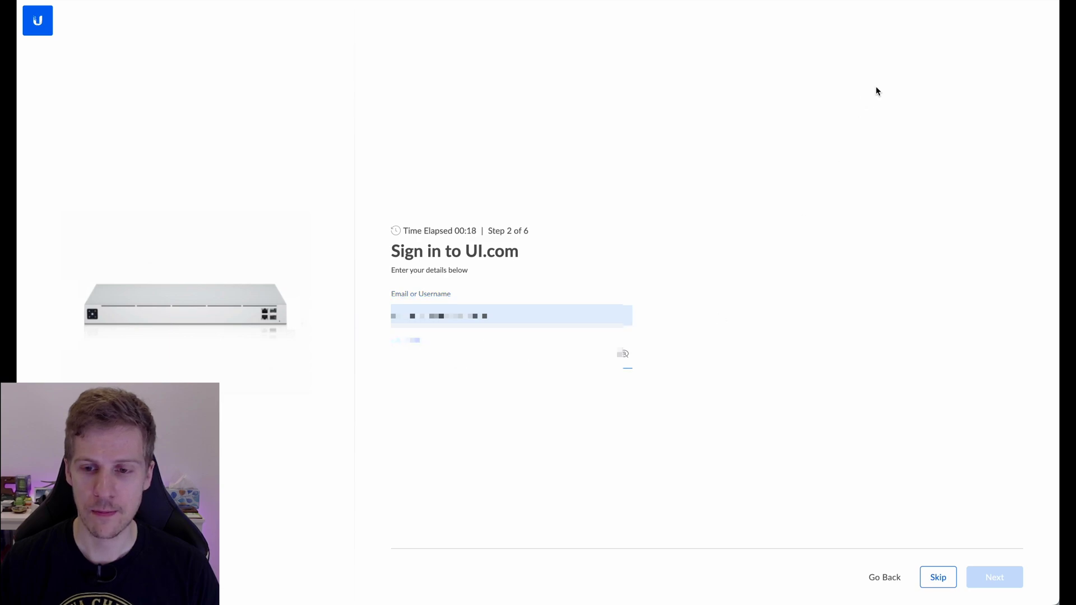
pyautogui.click(1007, 581)
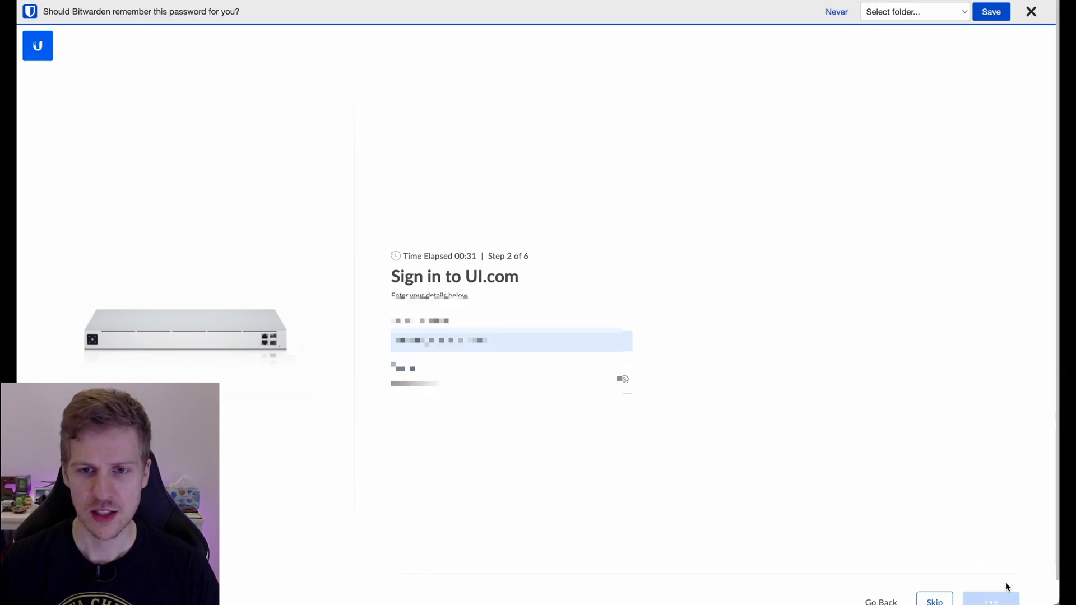
pyautogui.click(463, 396)
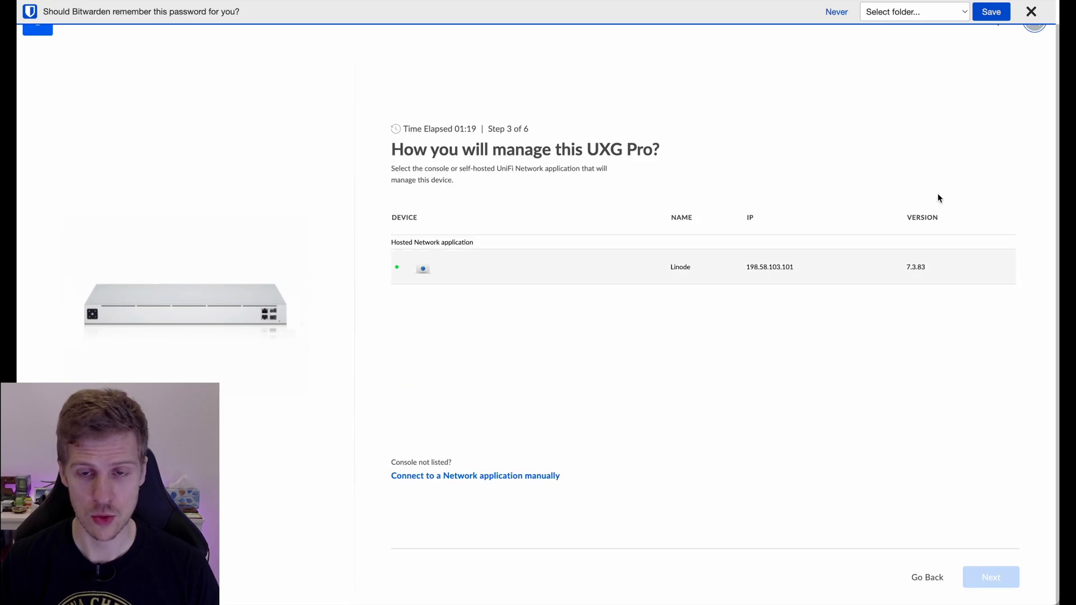
# Step: Pick the Linode-hosted Network application, choose the Broomfield site, and continue
pyautogui.click(1030, 11)
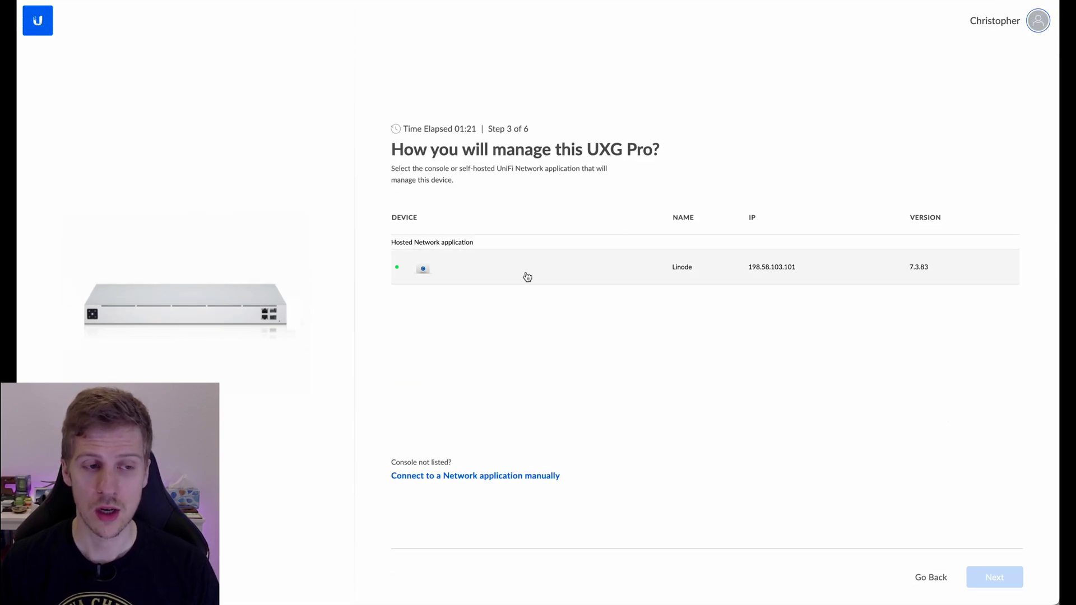
pyautogui.click(569, 267)
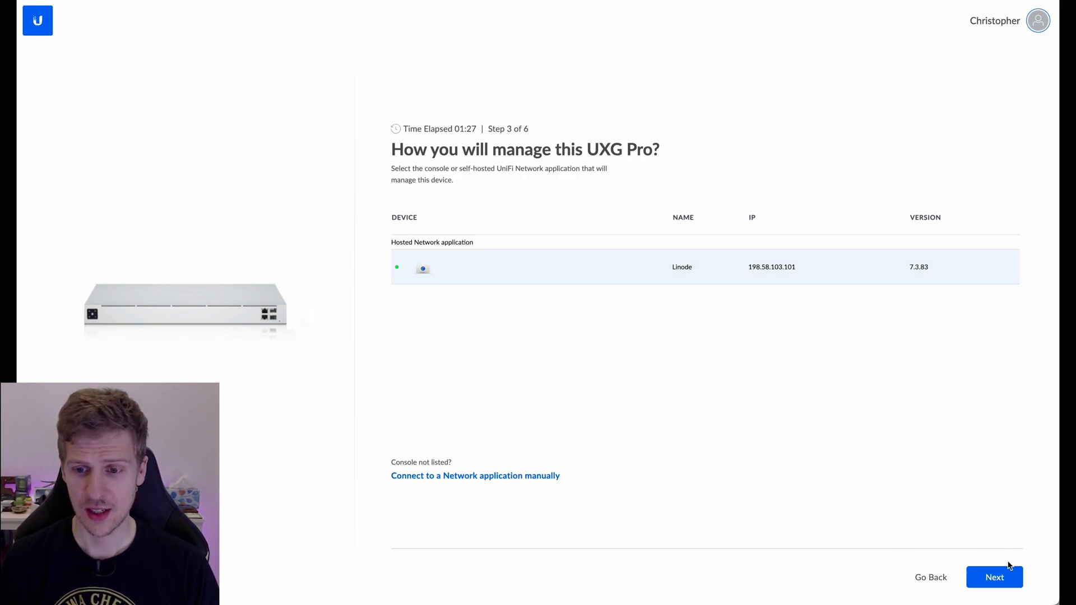
pyautogui.click(1008, 566)
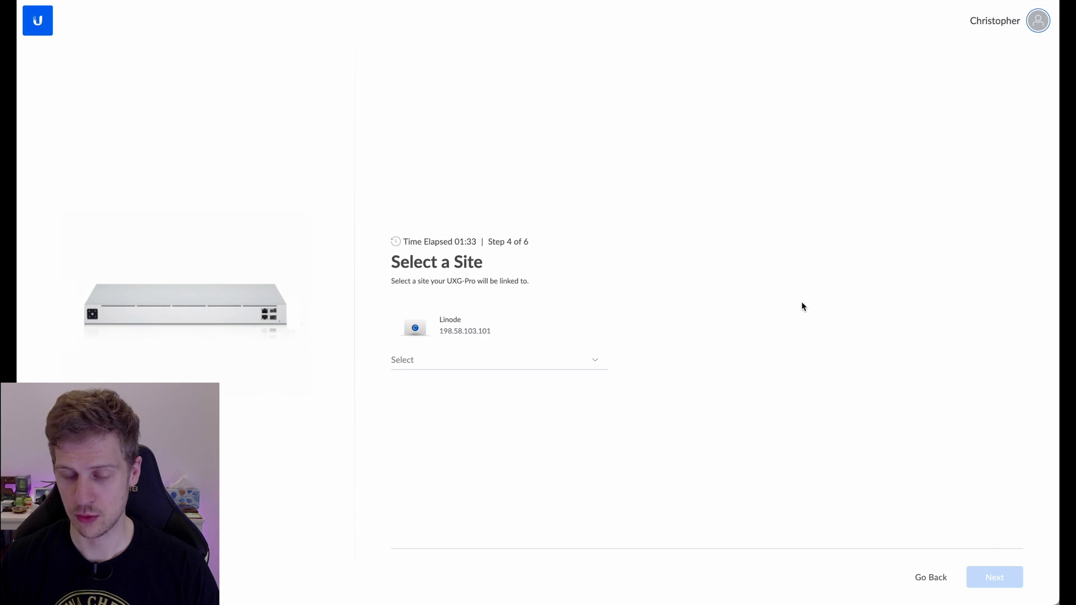
pyautogui.click(583, 360)
pyautogui.click(482, 418)
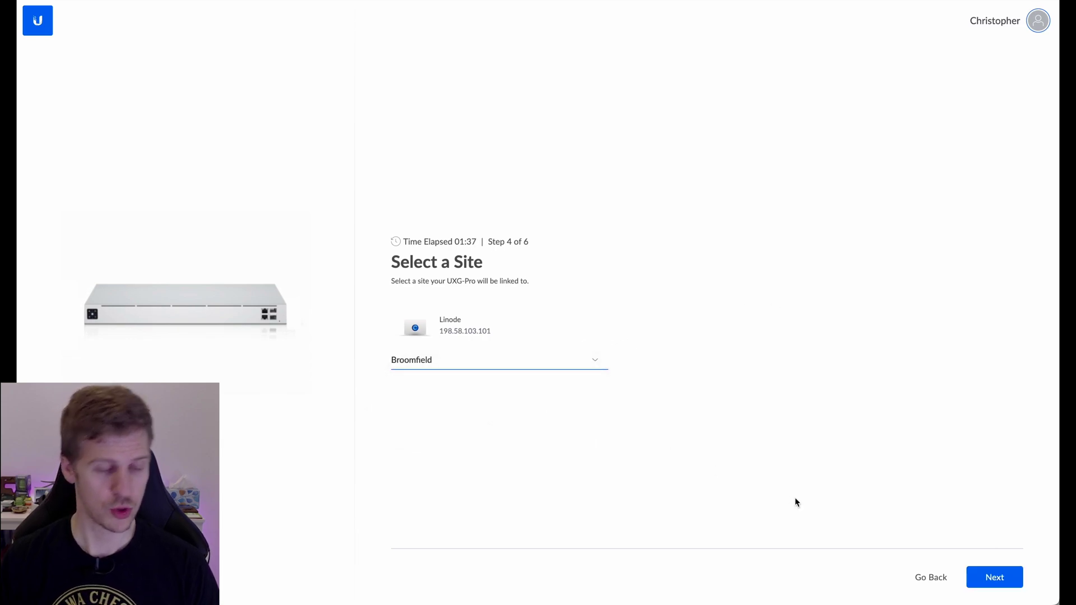
pyautogui.click(1013, 577)
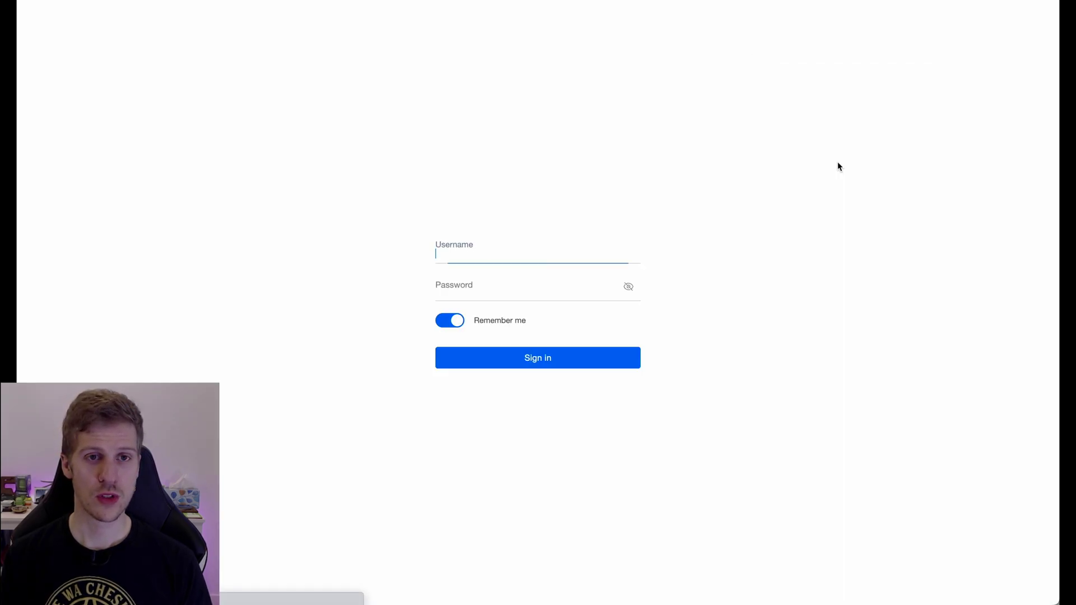
# Step: Autofill the saved username and password from the password manager and sign in
pyautogui.press('Tab')
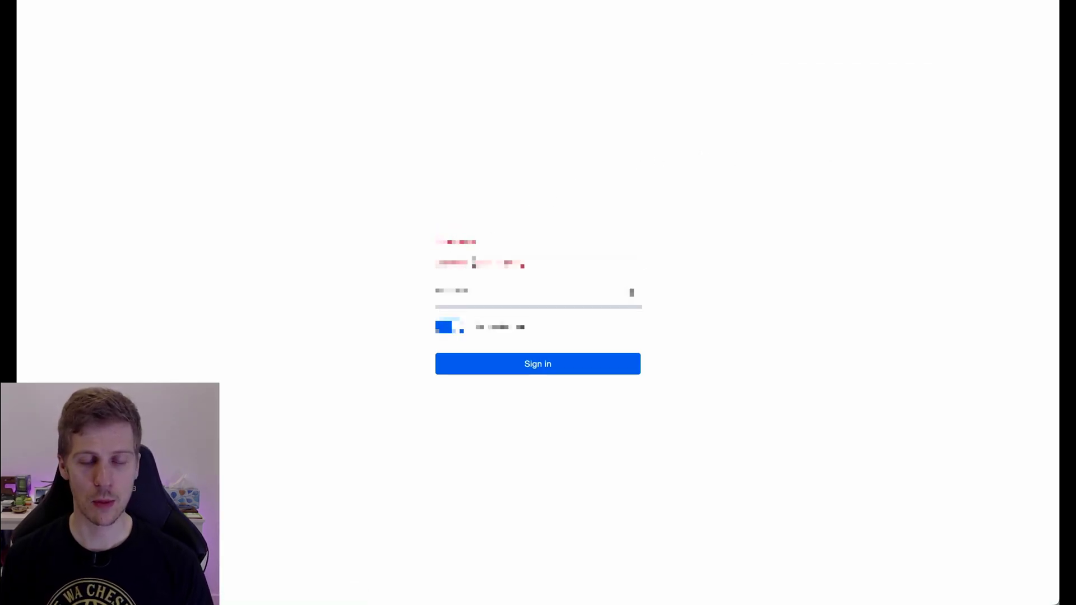
pyautogui.click(973, 1)
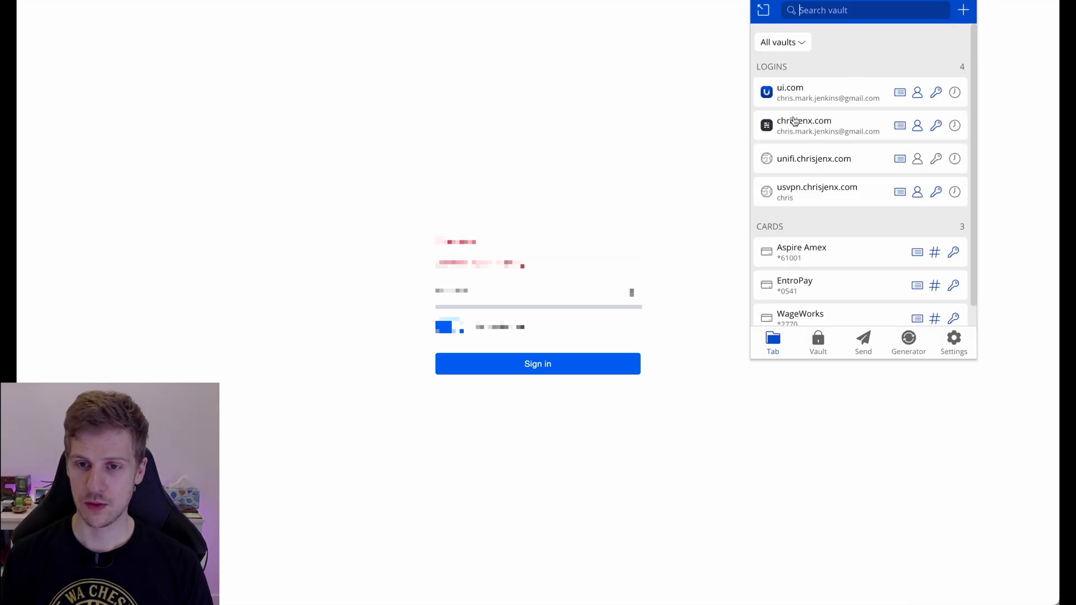
pyautogui.click(833, 99)
pyautogui.click(500, 363)
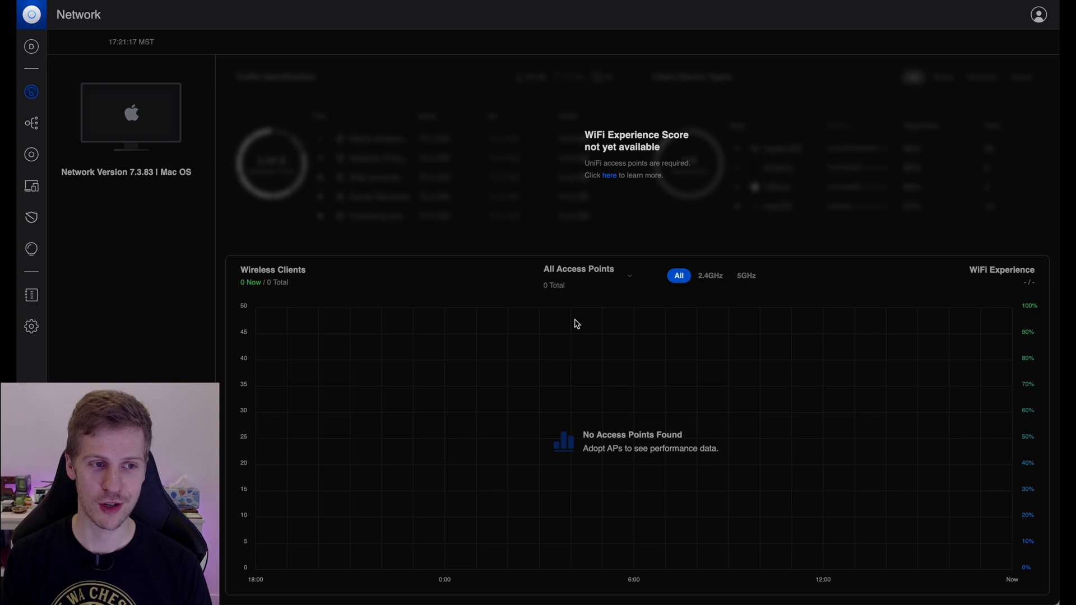
# Step: Select the Broomfield site from the sidebar site switcher
pyautogui.click(32, 45)
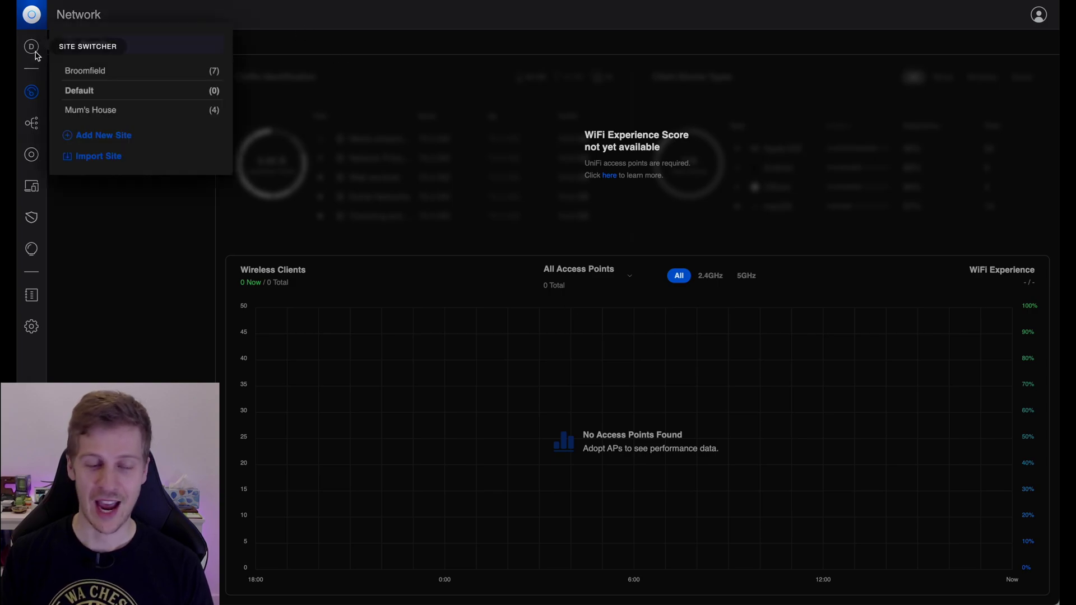
pyautogui.click(106, 75)
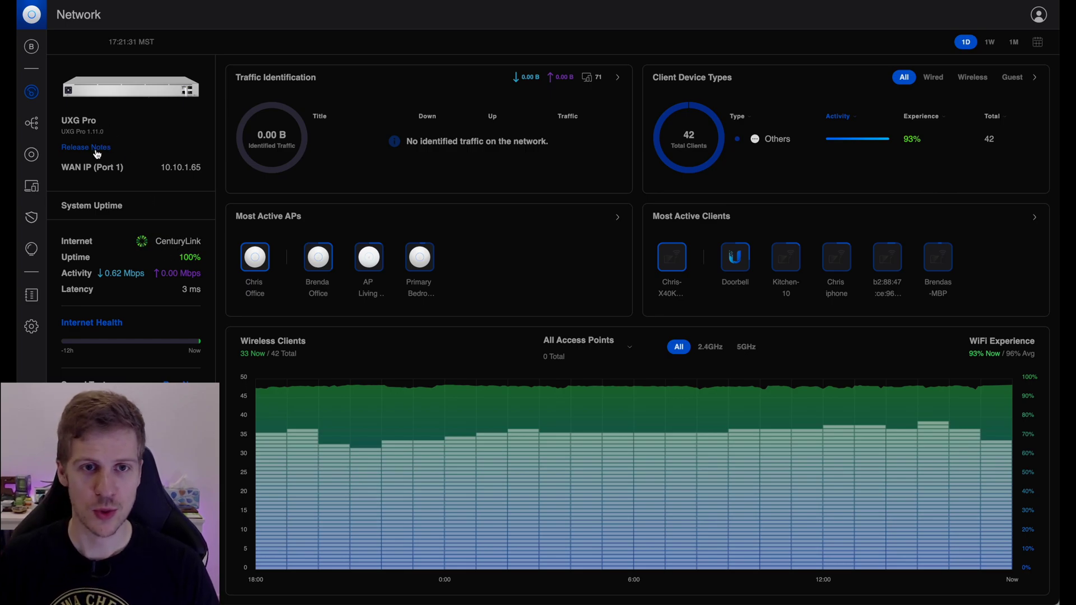
# Step: Open the UXG Pro from UniFi Devices and confirm its firmware update to 1.13.8.4578
pyautogui.click(33, 157)
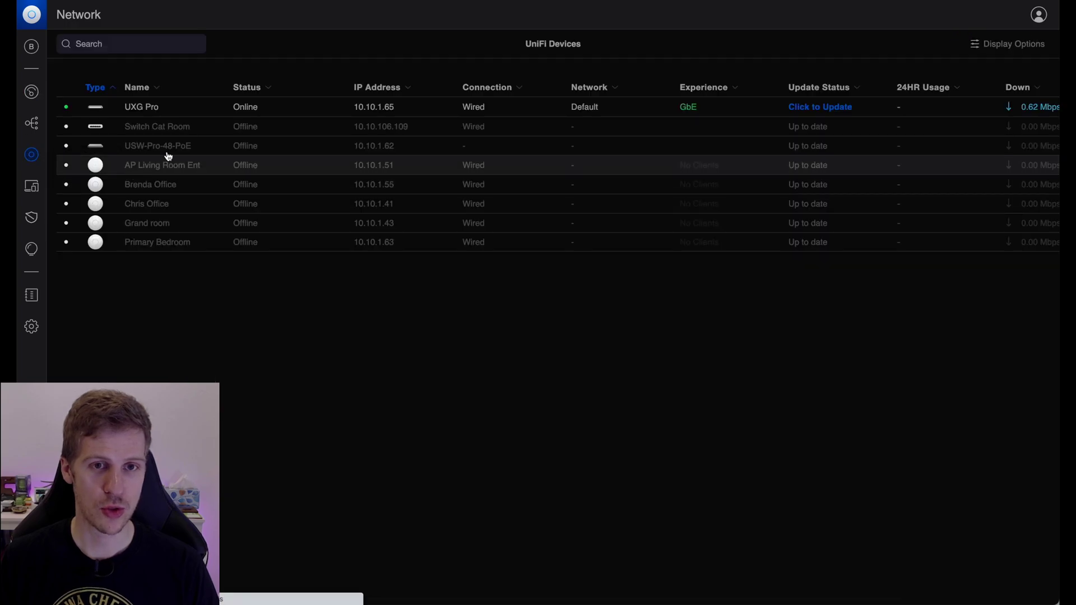
pyautogui.click(148, 110)
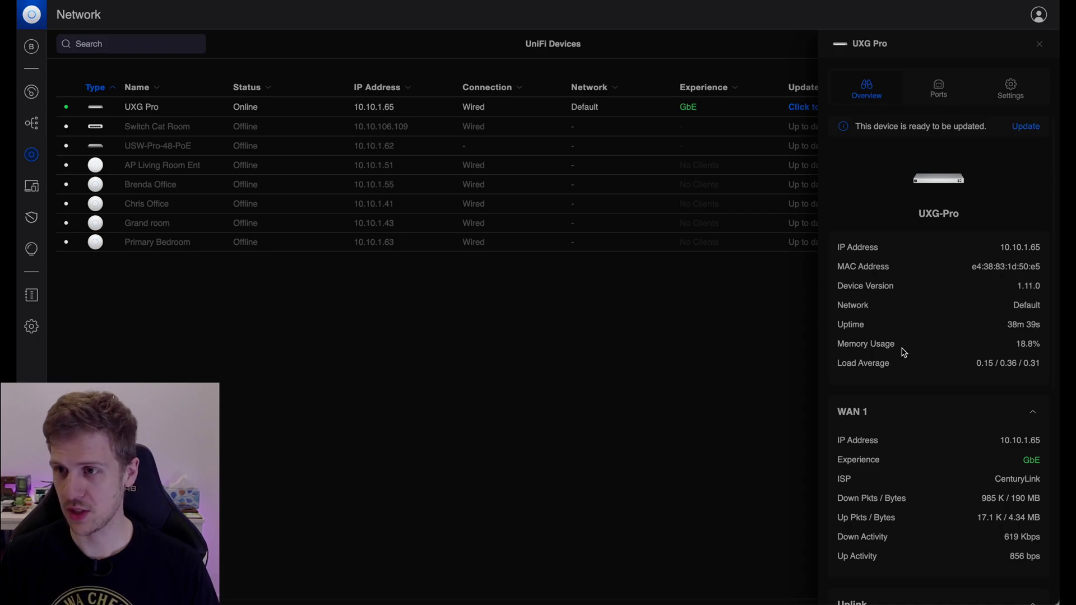
pyautogui.scroll(-5, 902, 353)
pyautogui.scroll(5, 904, 352)
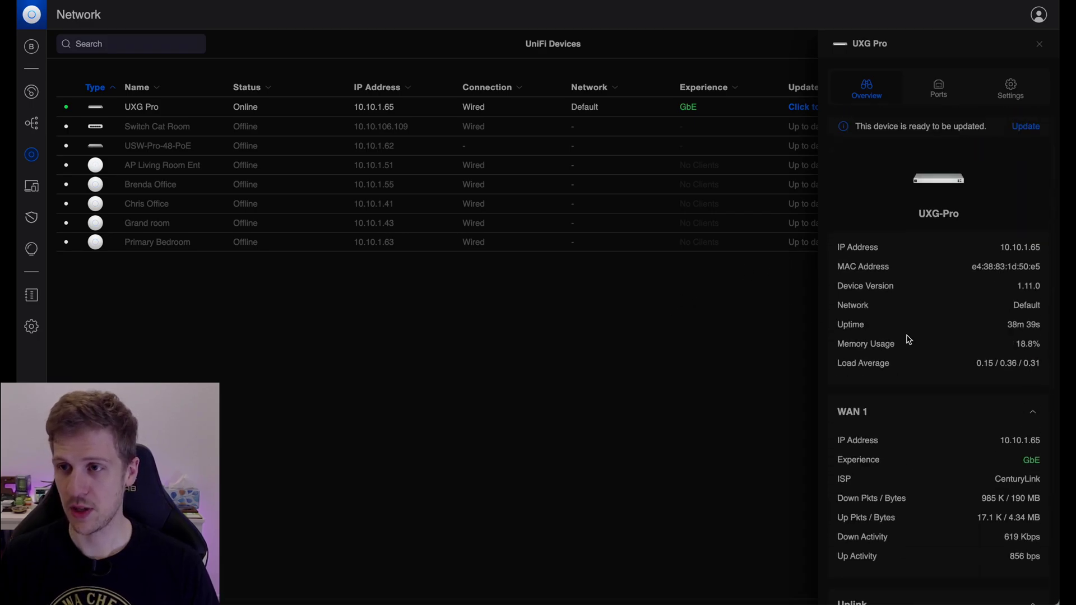
pyautogui.click(1027, 127)
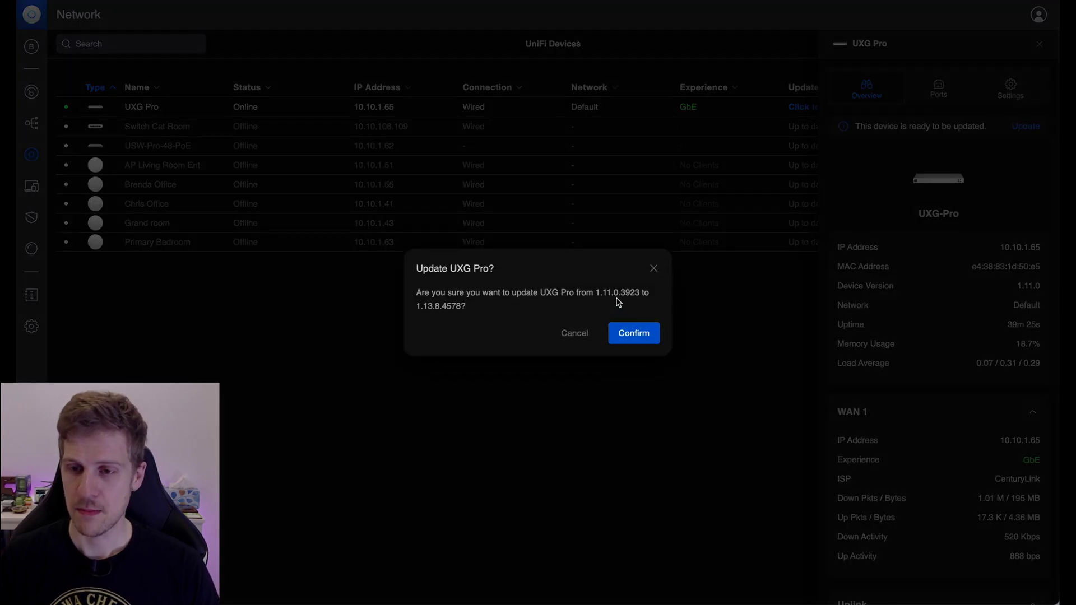
pyautogui.click(630, 331)
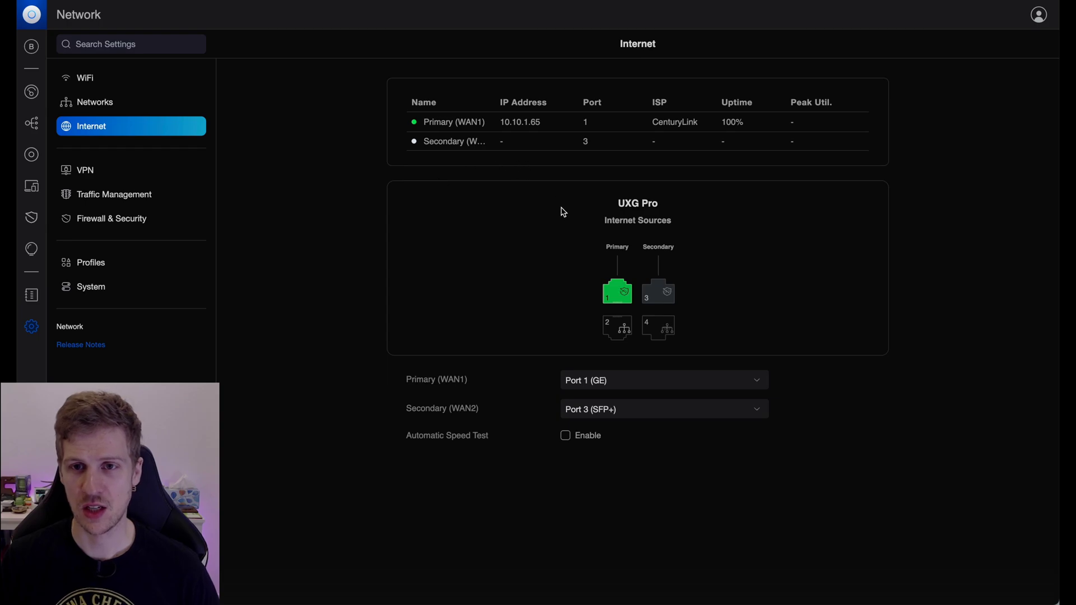
# Step: On the Primary (WAN1) settings, set Advanced to Manual and choose PPPoE for the IPv4 connection
pyautogui.click(517, 123)
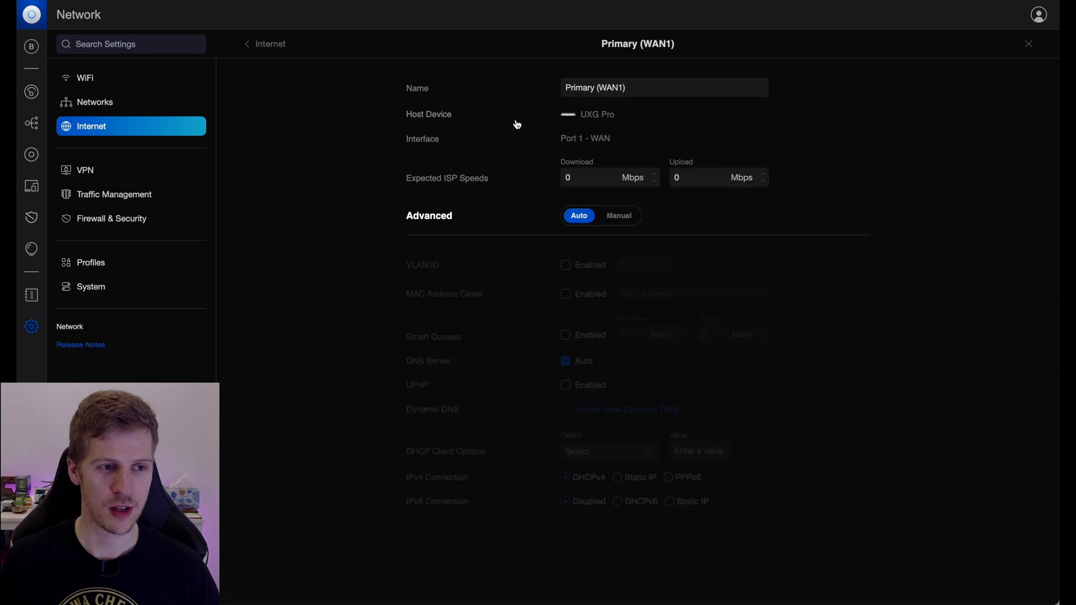
pyautogui.click(623, 223)
pyautogui.click(624, 480)
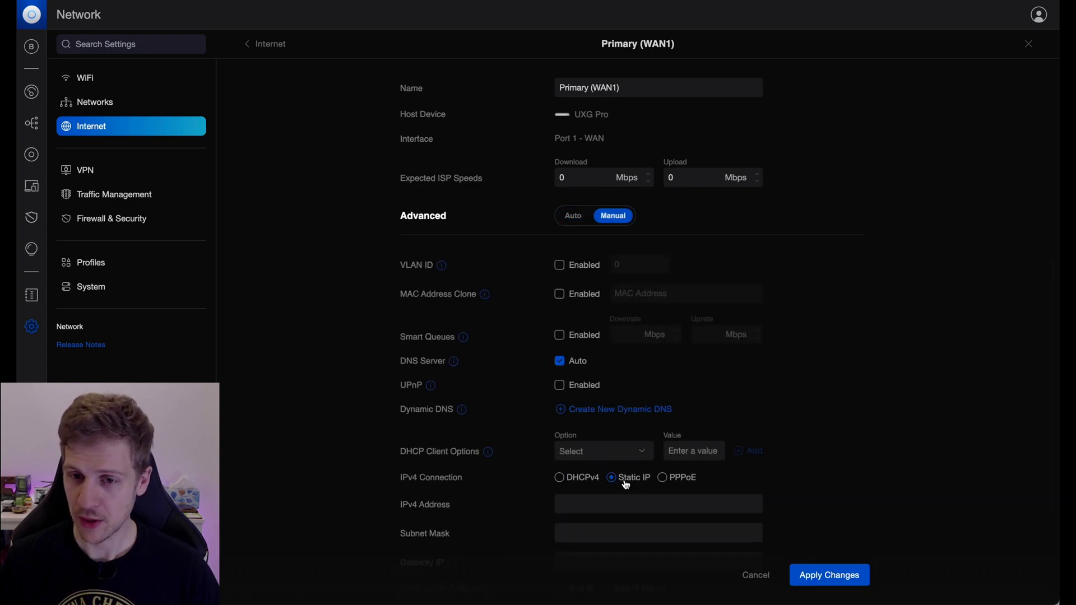
pyautogui.scroll(-3, 580, 486)
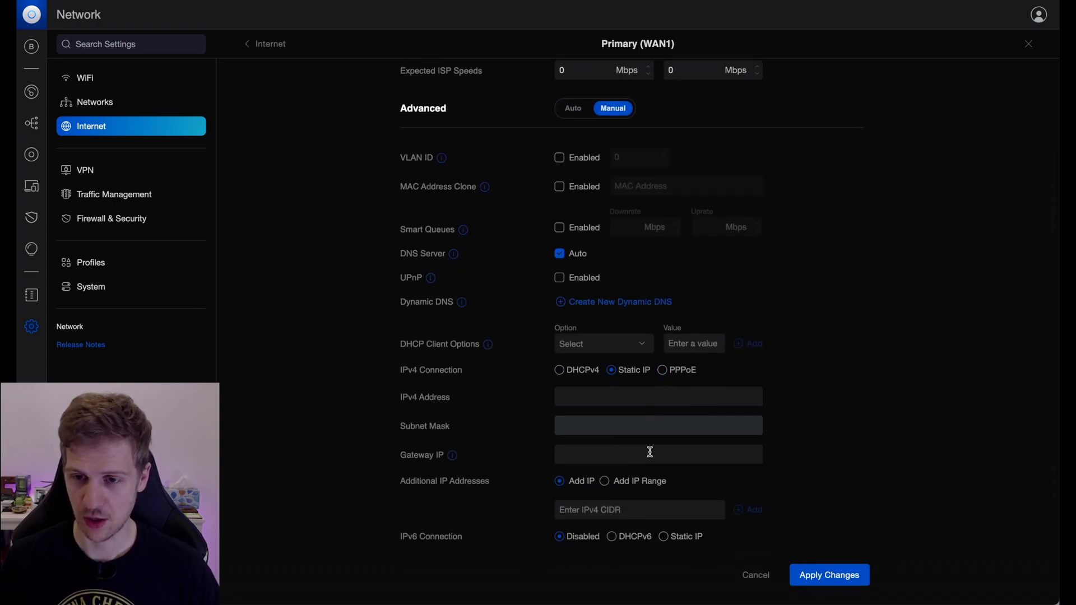
pyautogui.click(664, 370)
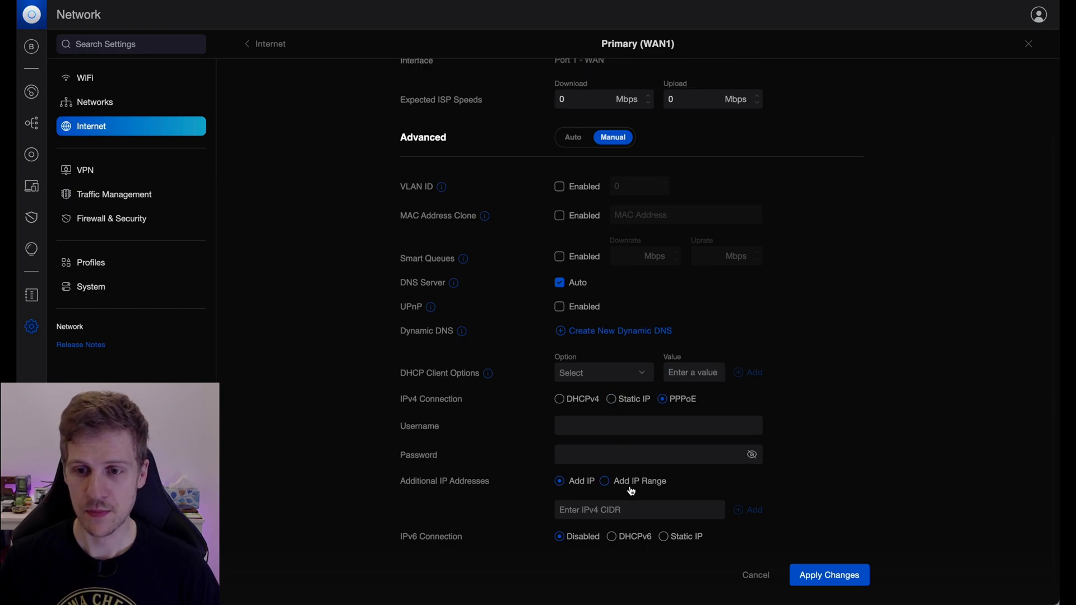
# Step: Discard the WAN1 edits, set Advanced back to Manual, and review the DHCP client option numbers
pyautogui.click(756, 577)
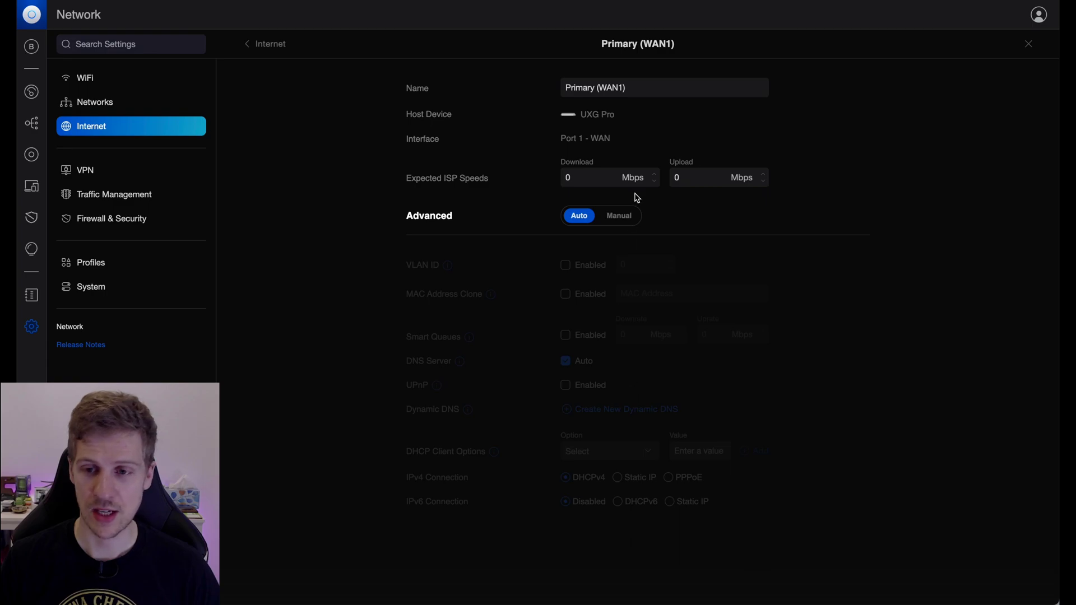
pyautogui.click(619, 216)
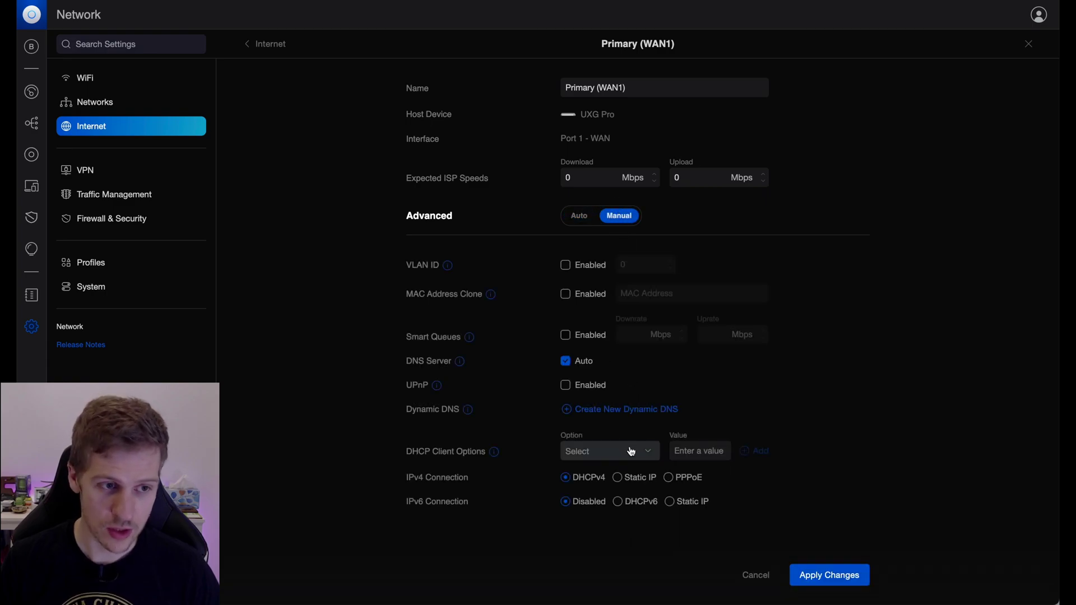
pyautogui.scroll(1, 675, 334)
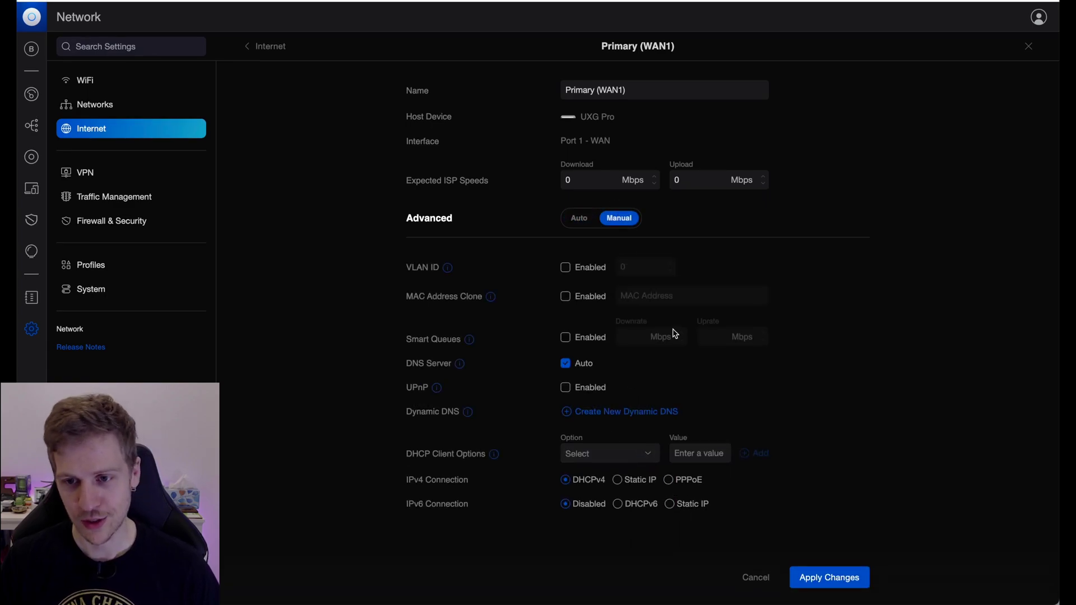
pyautogui.click(627, 456)
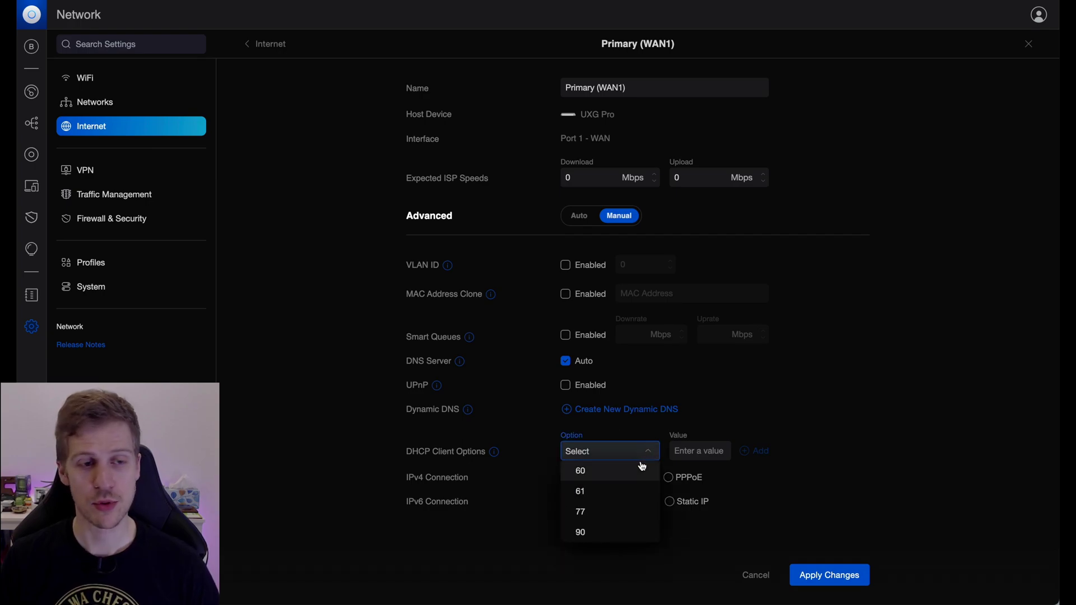
pyautogui.click(646, 454)
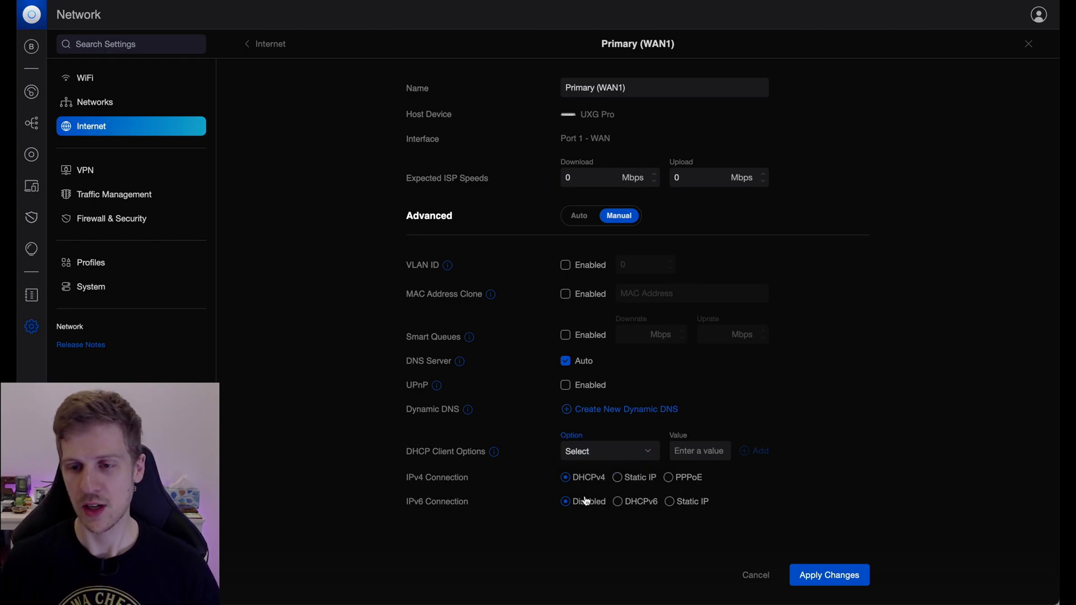
pyautogui.click(668, 479)
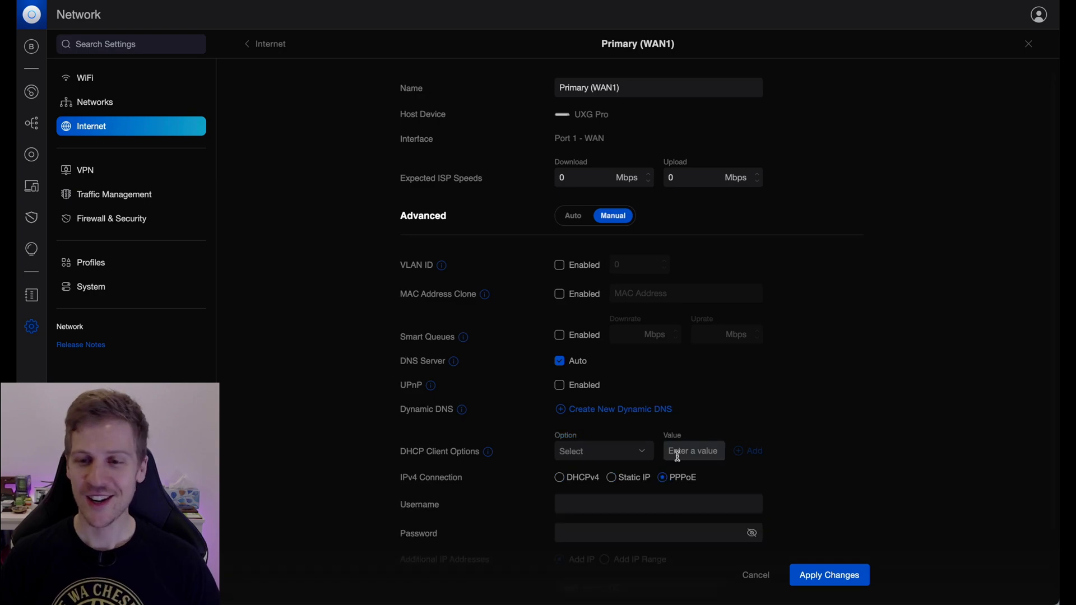
pyautogui.scroll(-2, 674, 448)
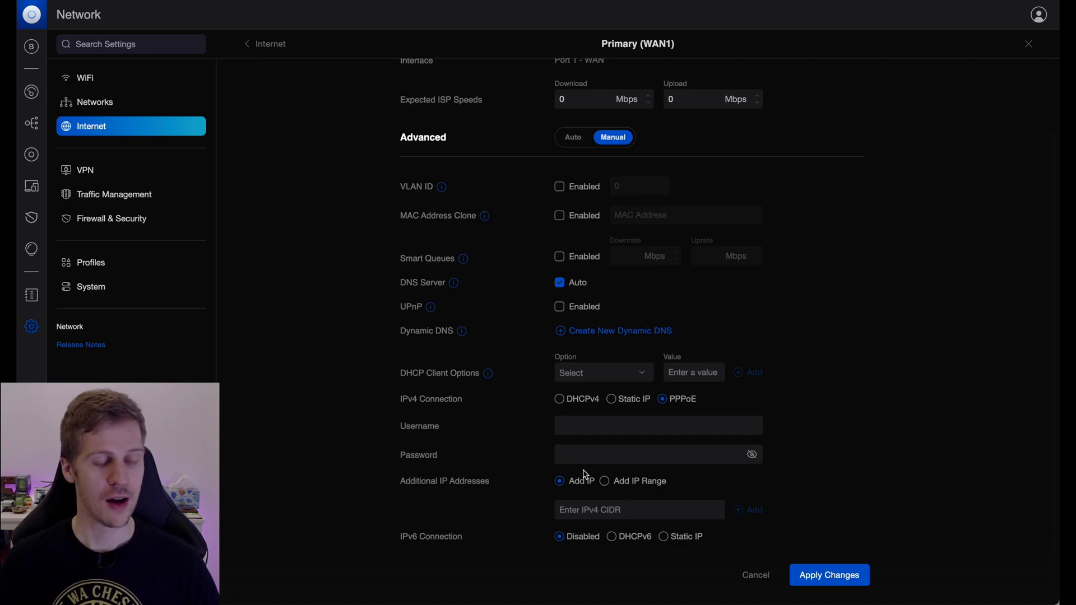
pyautogui.click(620, 485)
pyautogui.scroll(-1, 650, 493)
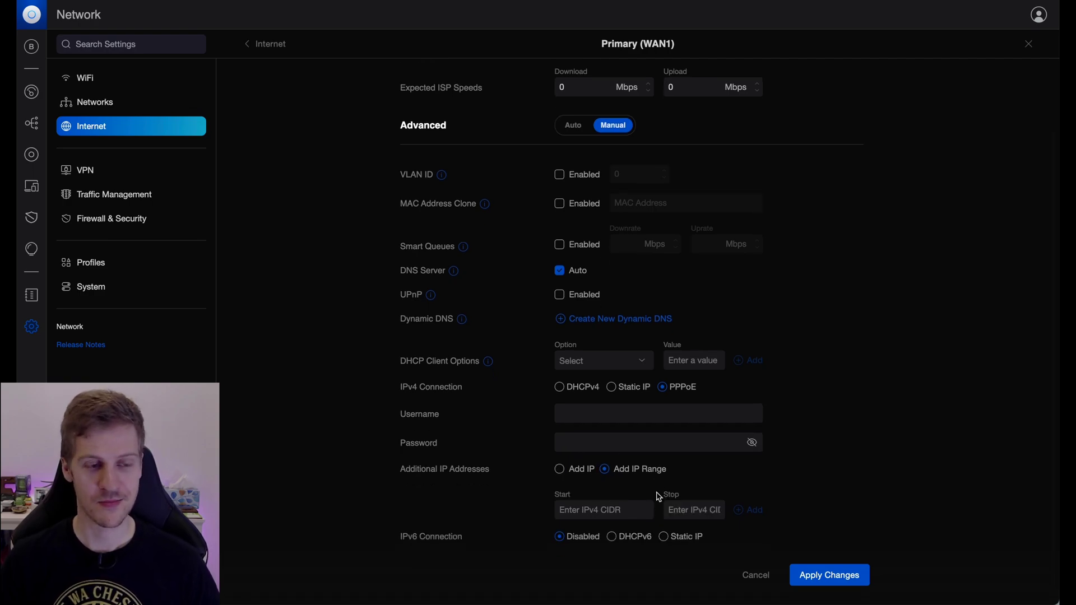
pyautogui.click(575, 471)
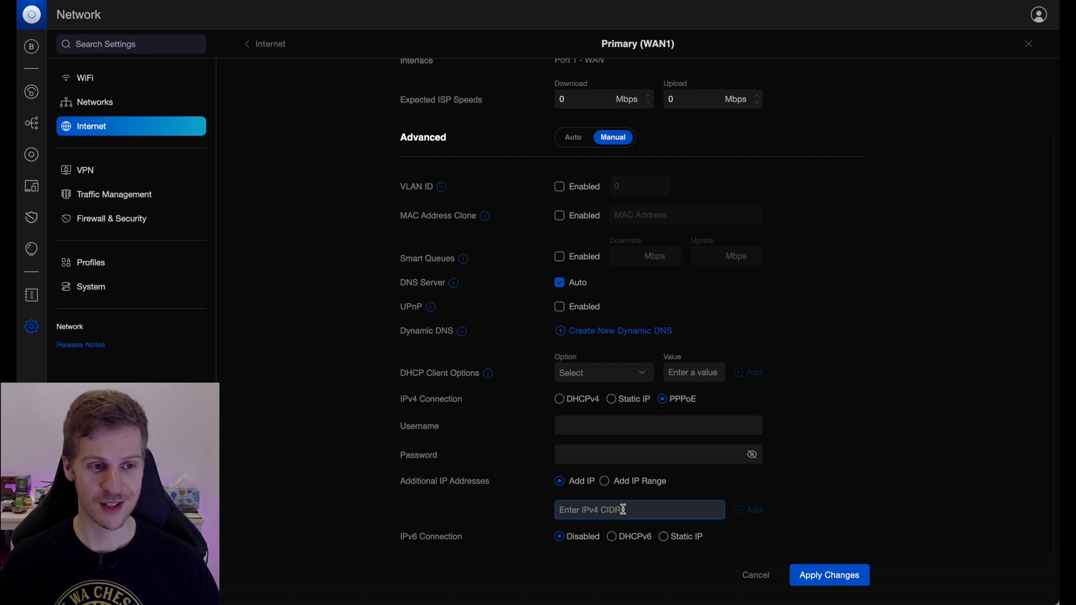
pyautogui.click(635, 487)
pyautogui.scroll(-1, 616, 532)
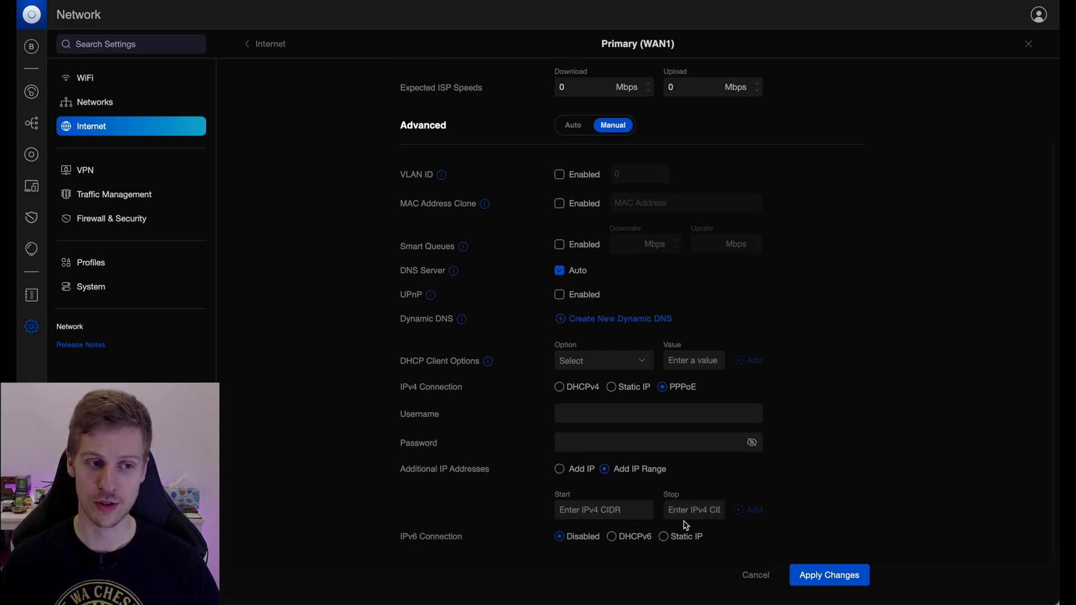
pyautogui.click(601, 514)
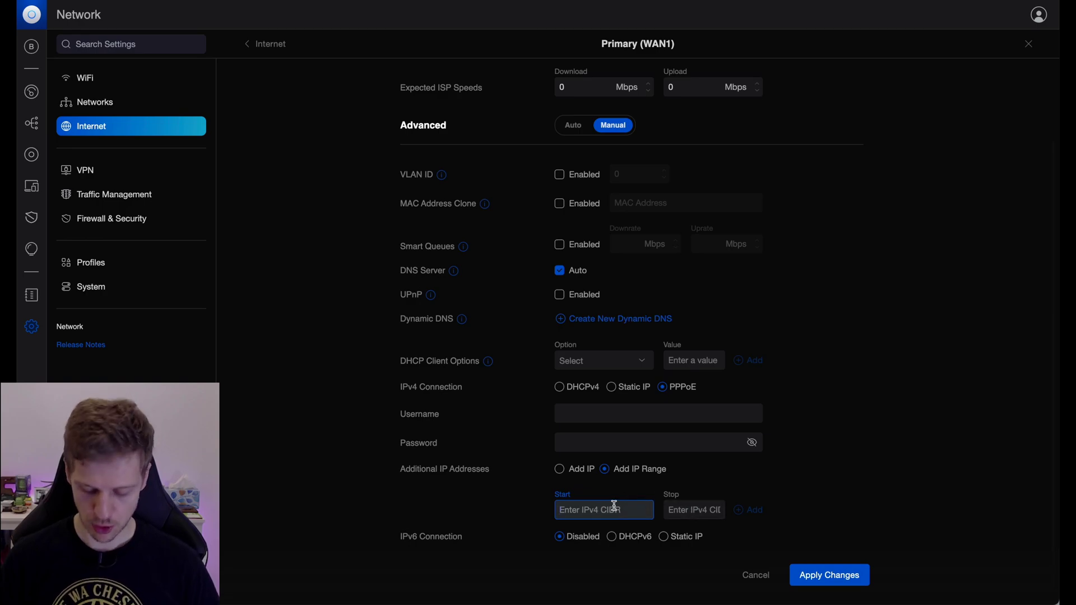
pyautogui.click(586, 483)
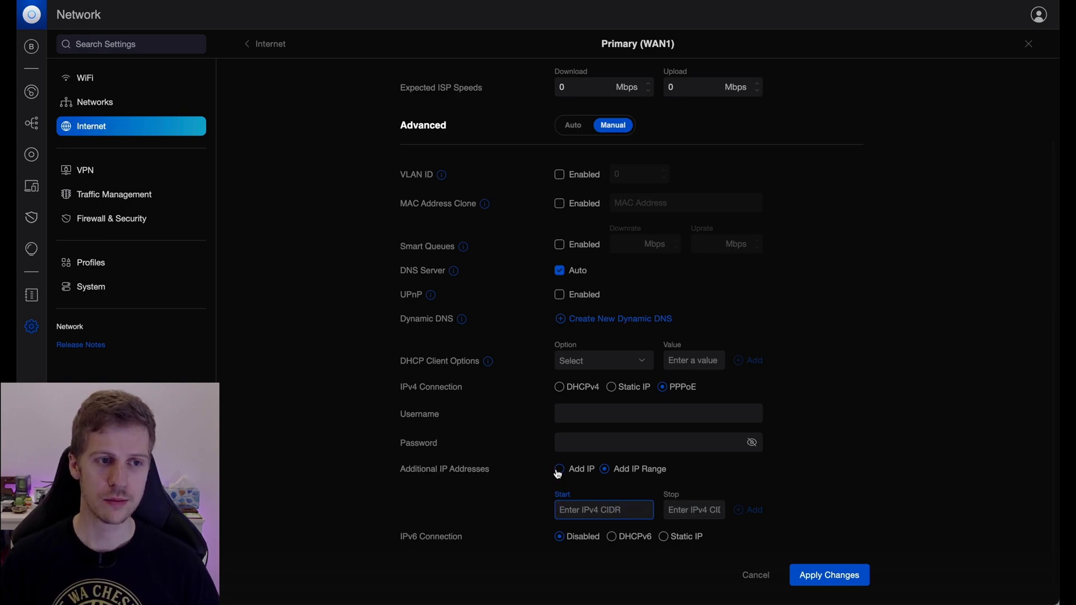
pyautogui.click(559, 468)
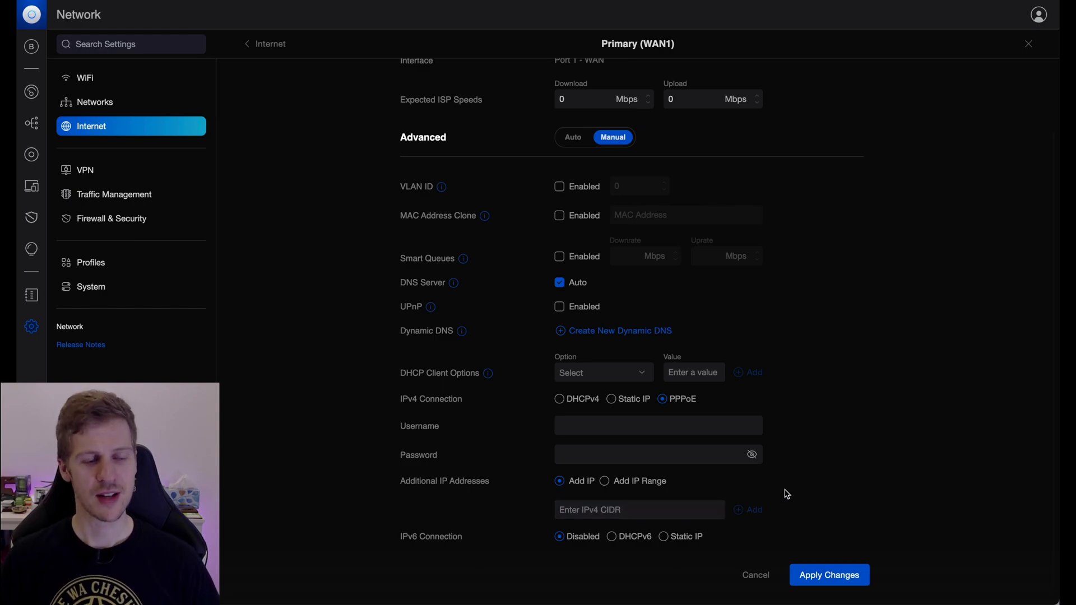
pyautogui.scroll(3, 764, 446)
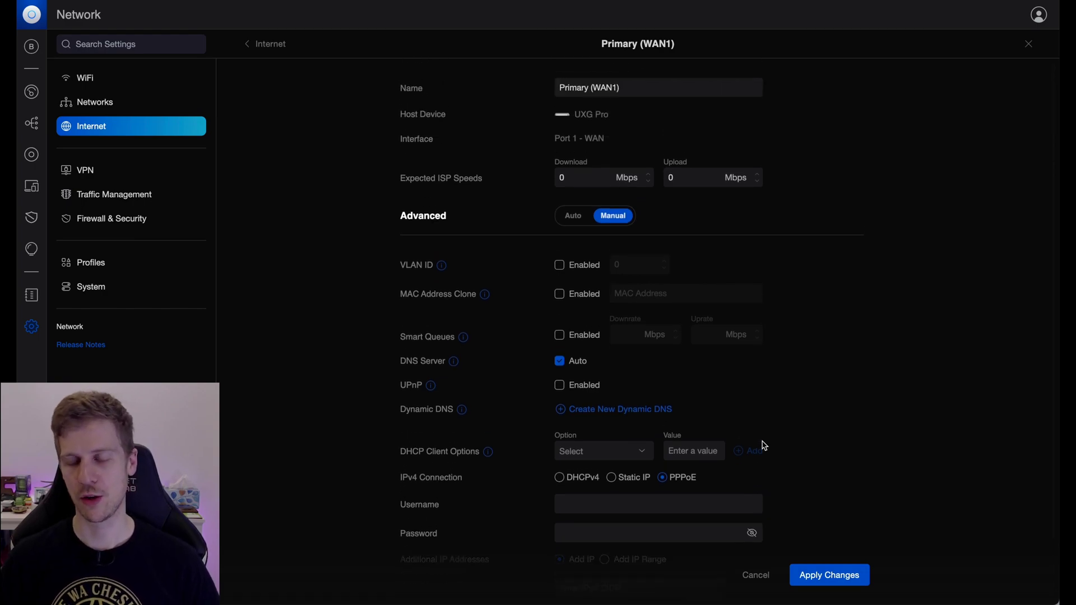
pyautogui.scroll(-1, 765, 446)
pyautogui.scroll(1, 765, 446)
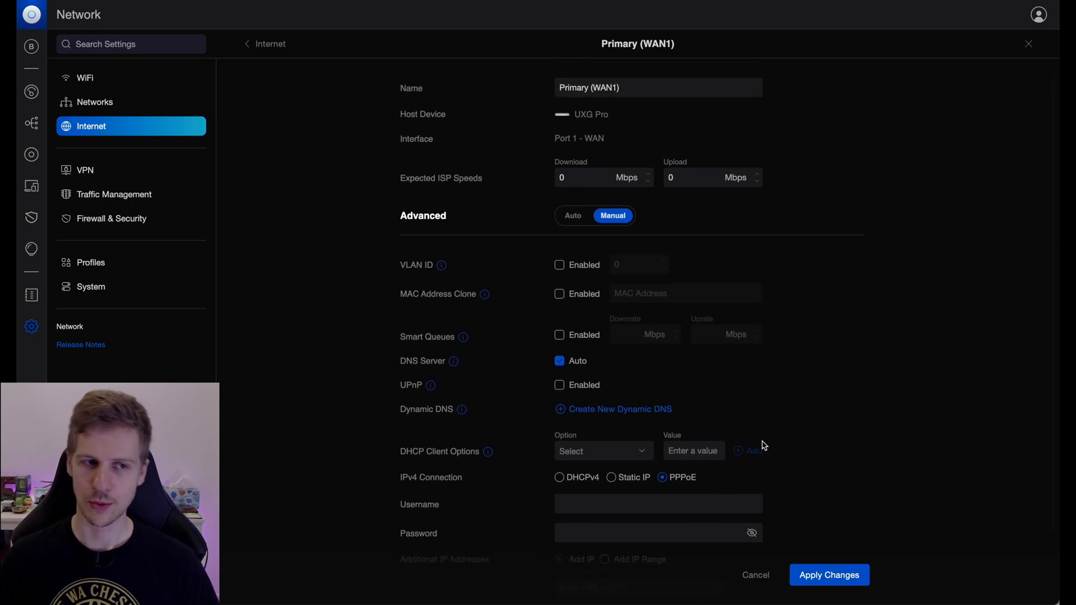
pyautogui.scroll(-3, 765, 446)
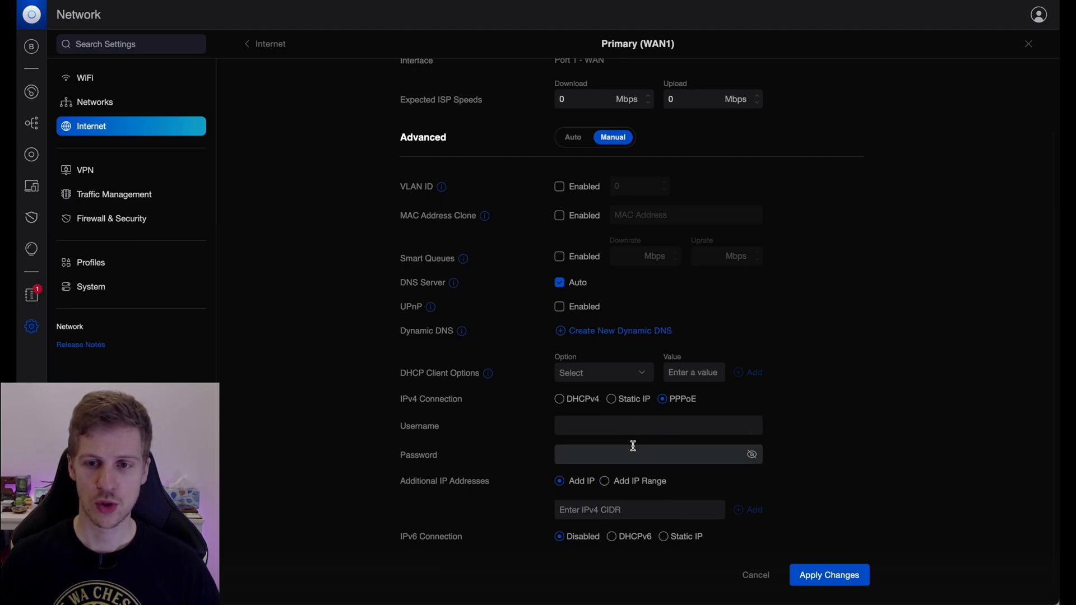
pyautogui.scroll(1, 632, 444)
pyautogui.scroll(1, 655, 408)
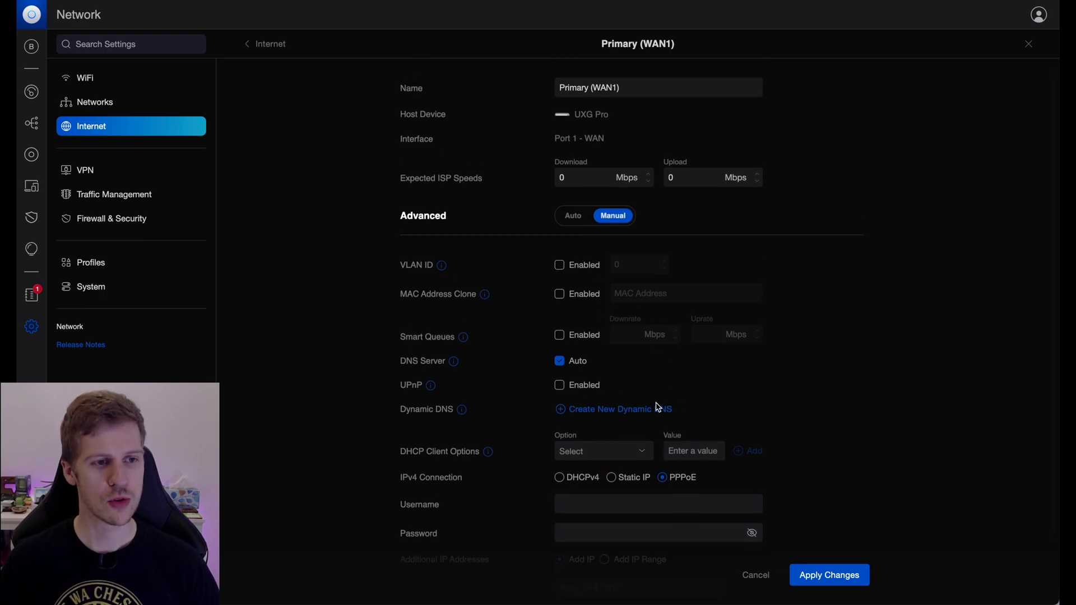
# Step: Leave the WAN1 page for the Internet overview while the PPPoE change is still unsaved
pyautogui.click(253, 43)
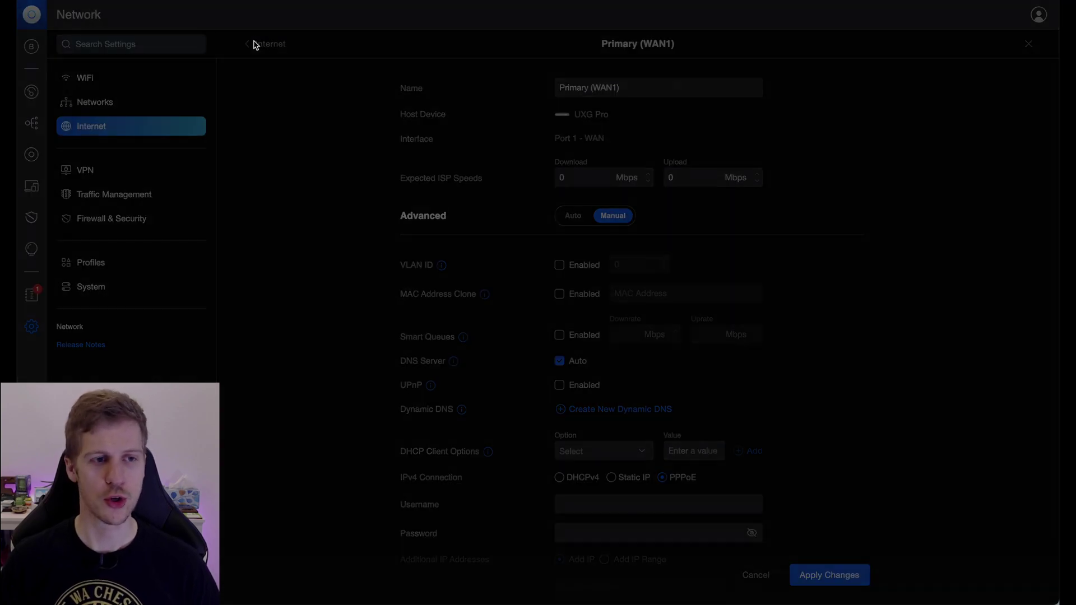